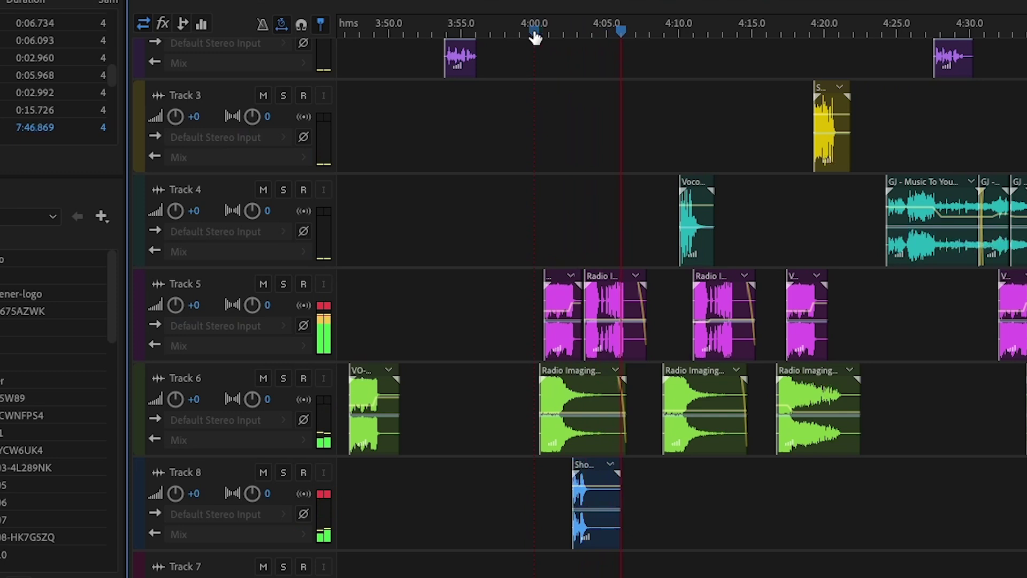
Stop the Requests.sesx session playback and bring the Audition editor back into focus.
key("space")
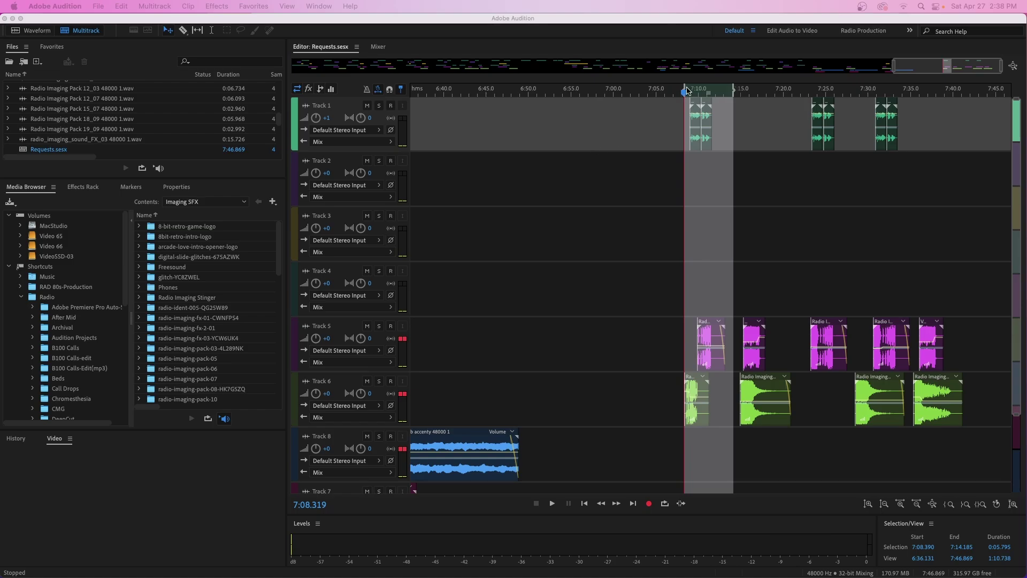
left_click(688, 91)
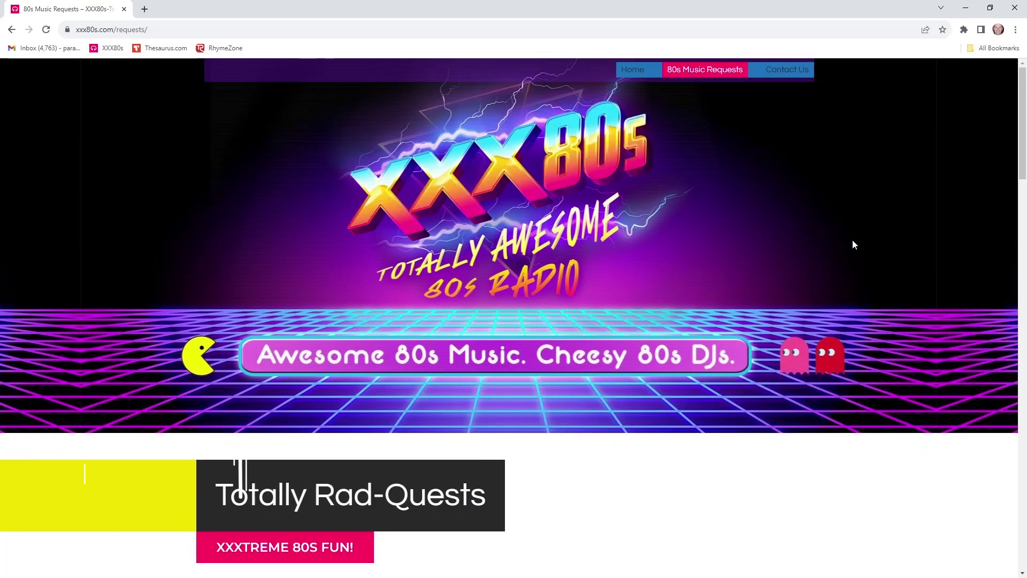
scroll(852, 239, "down", 3)
scroll(853, 241, "down", 2)
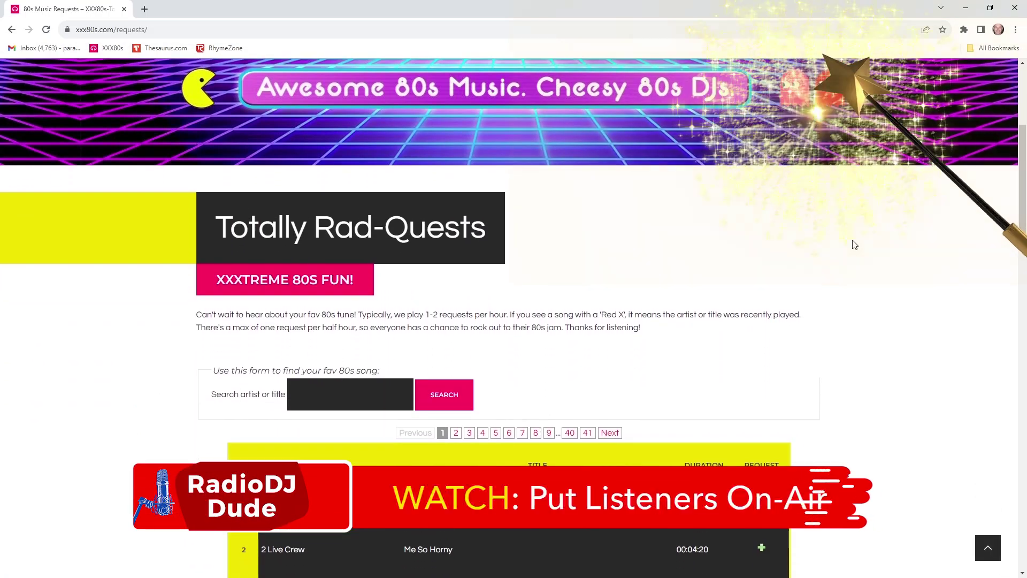
scroll(225, 381, "down", 20)
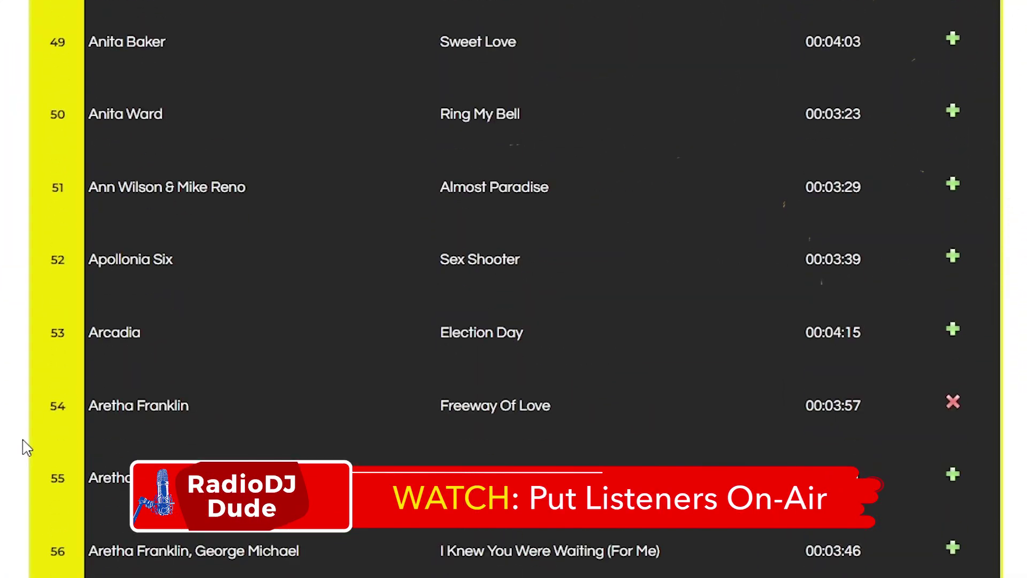
scroll(26, 447, "down", 6)
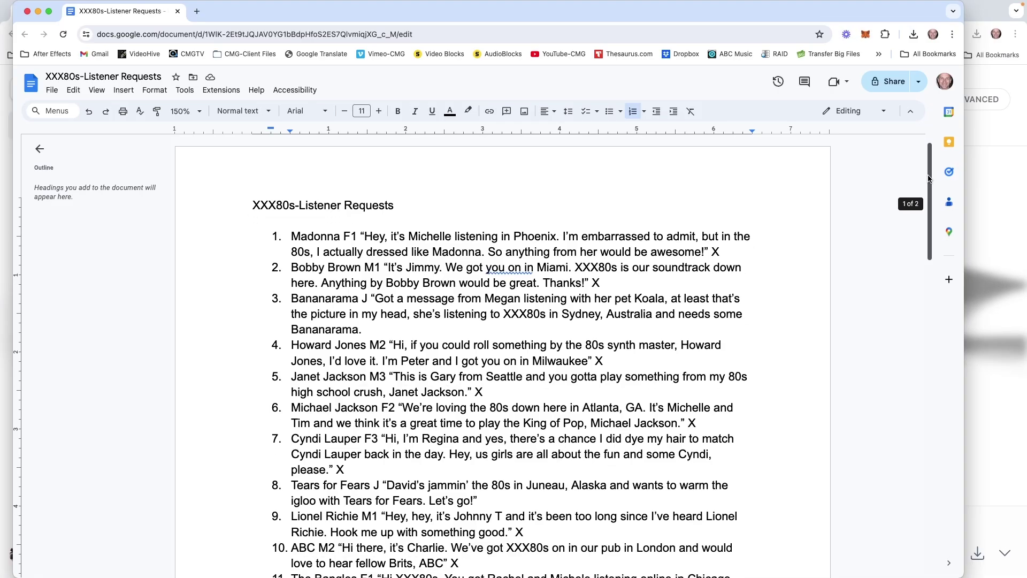
scroll(930, 198, "down", 3)
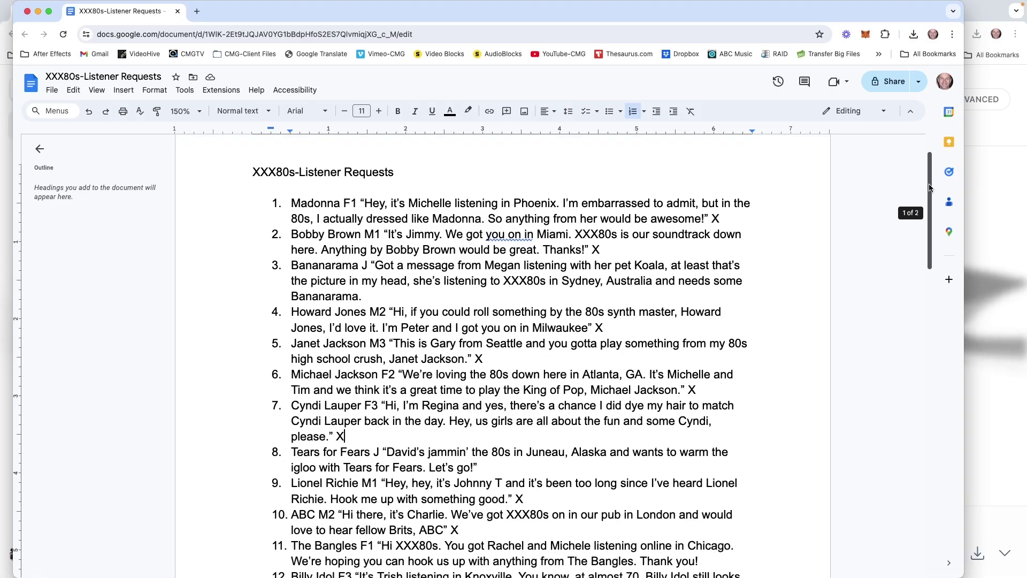
left_click_drag(930, 198, 933, 278)
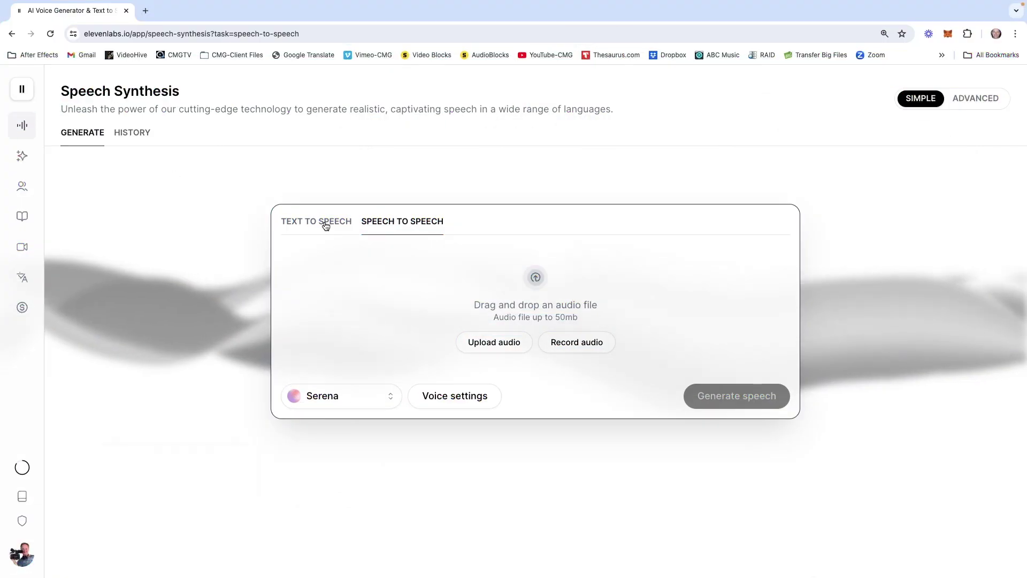
Generate the pasted Cyndi Lauper request in Sarah's voice with slightly lower stability, saving Sarah-Cyndi Lauper.mp3.
left_click(323, 222)
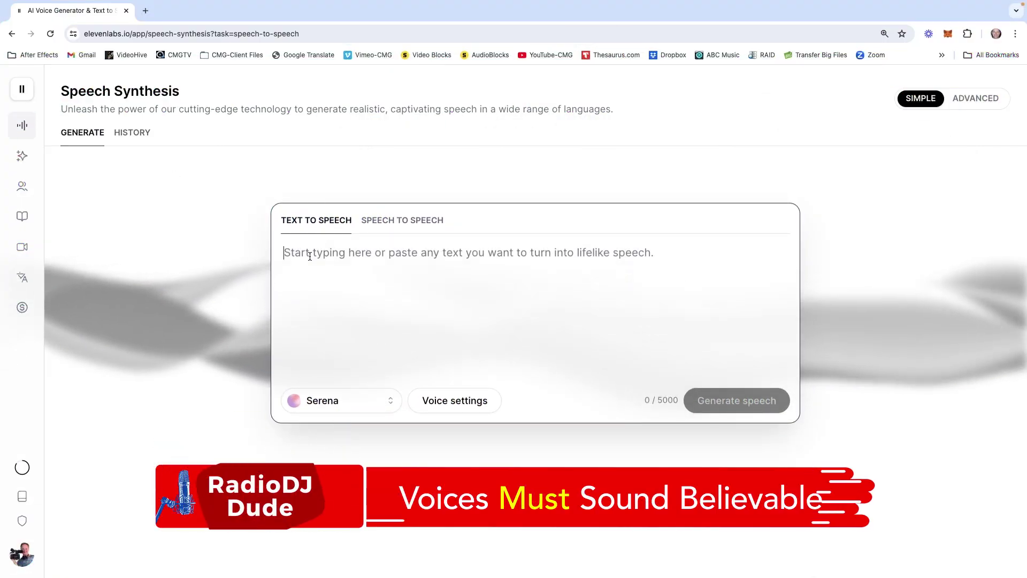
type("Hi, I’m Regina and yes, there’s a chance I did dye my hair to match Cyndi Lauper back in the day. Hey, us girls are all about the fun and some Cyndi, please.")
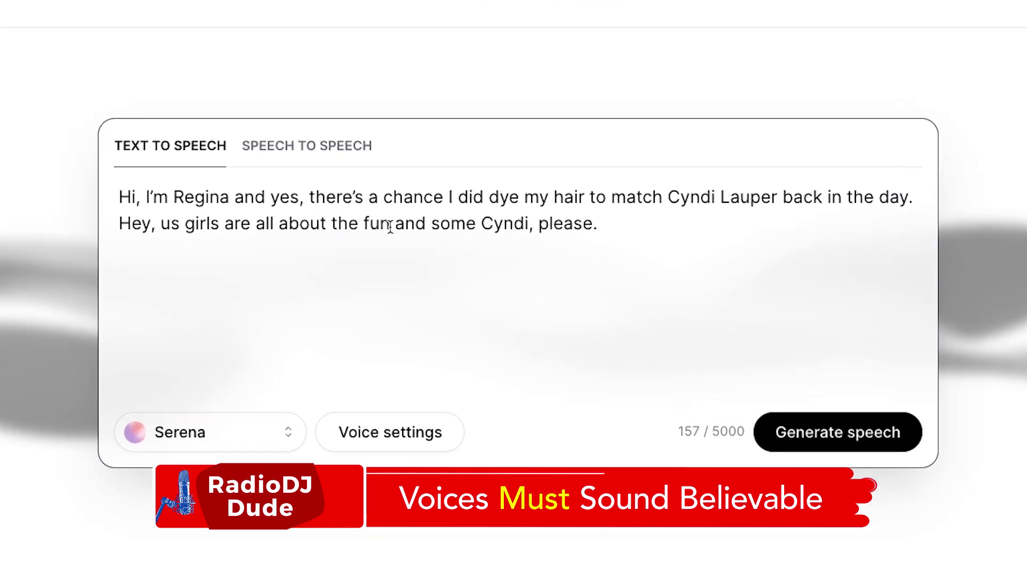
type("!")
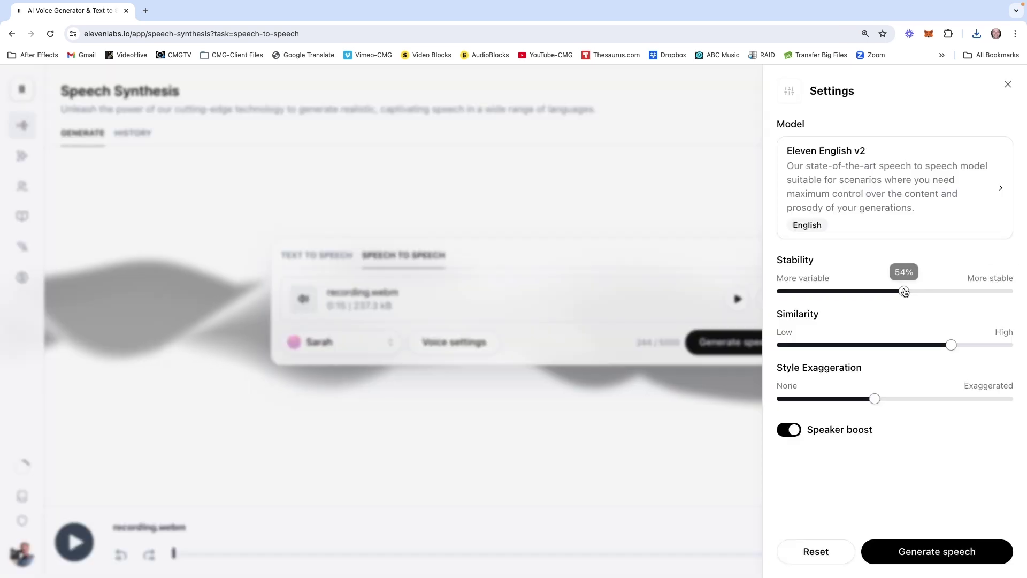
left_click_drag(903, 291, 897, 308)
left_click(943, 550)
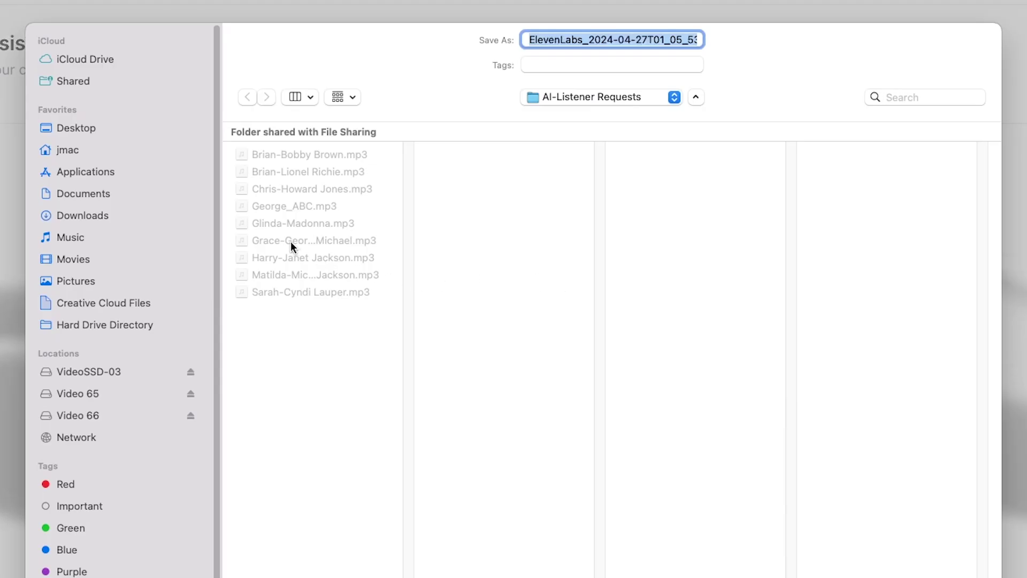
left_click(287, 289)
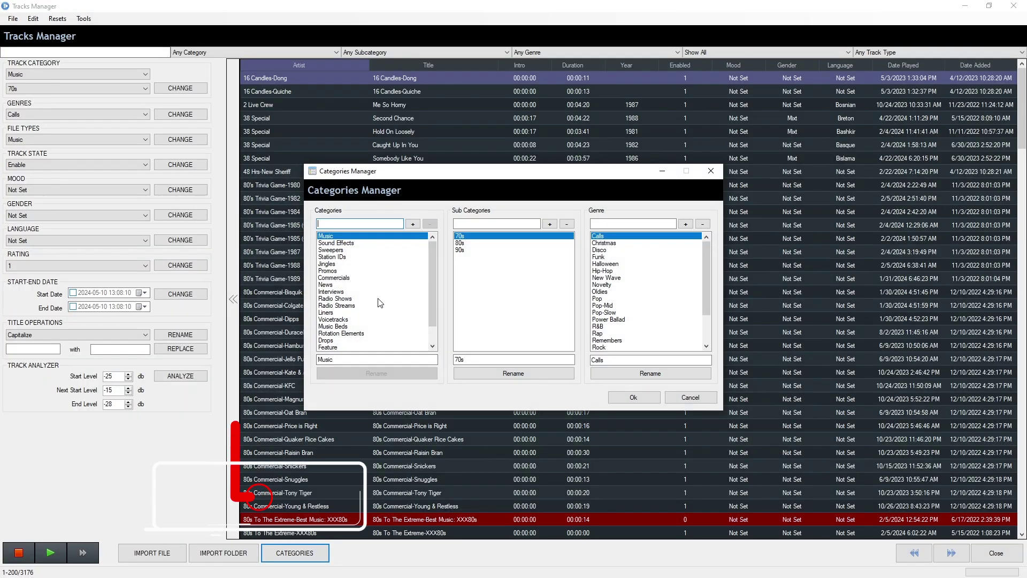
Add a new Requests-Artists subcategory under the Voicetracks category.
left_click(335, 319)
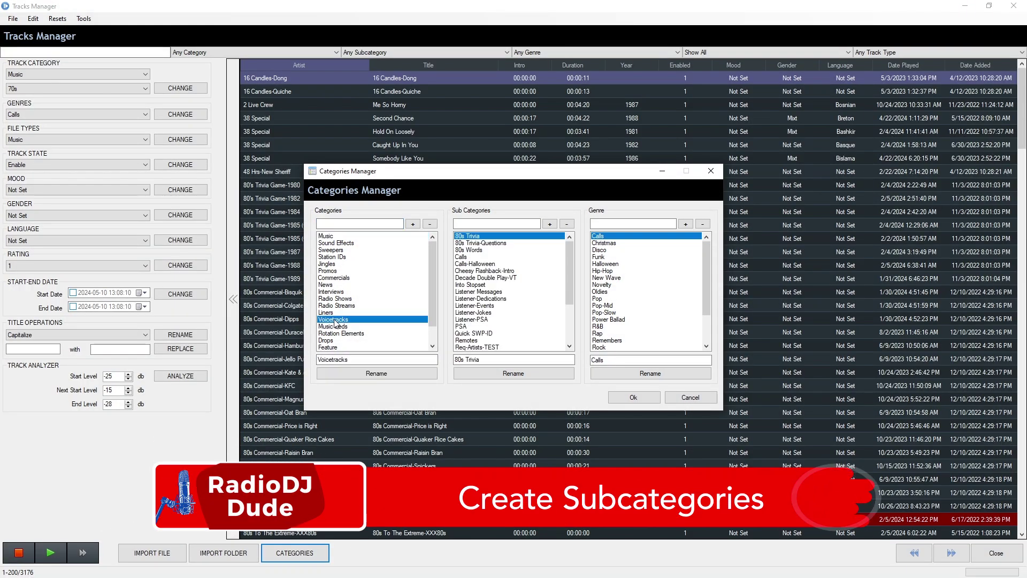
left_click(497, 224)
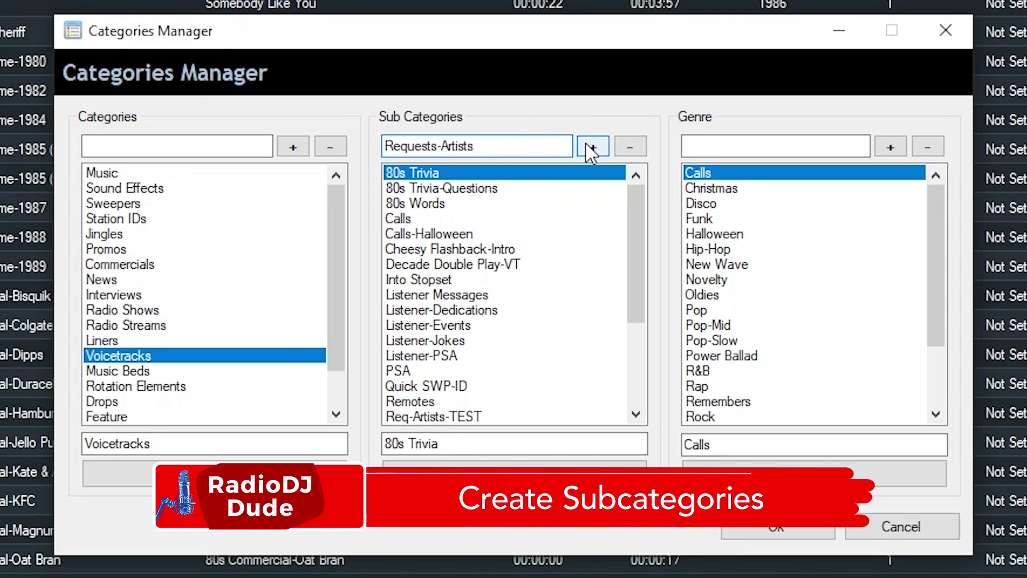
type("Requests-Artists")
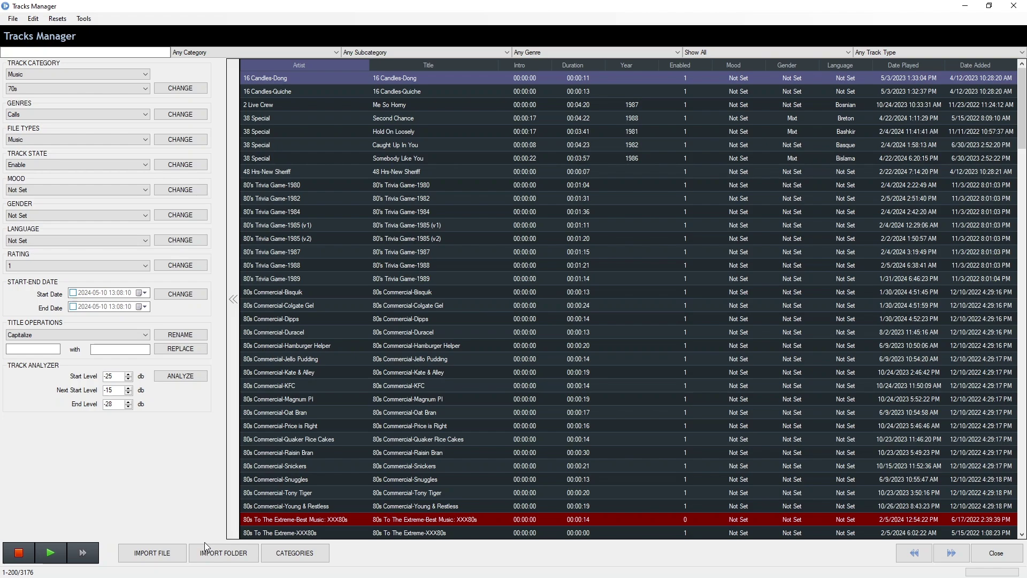
Import the AI-Listener Requests edit folder as Voicetracks / Requests-Artists with track type Other.
left_click(202, 557)
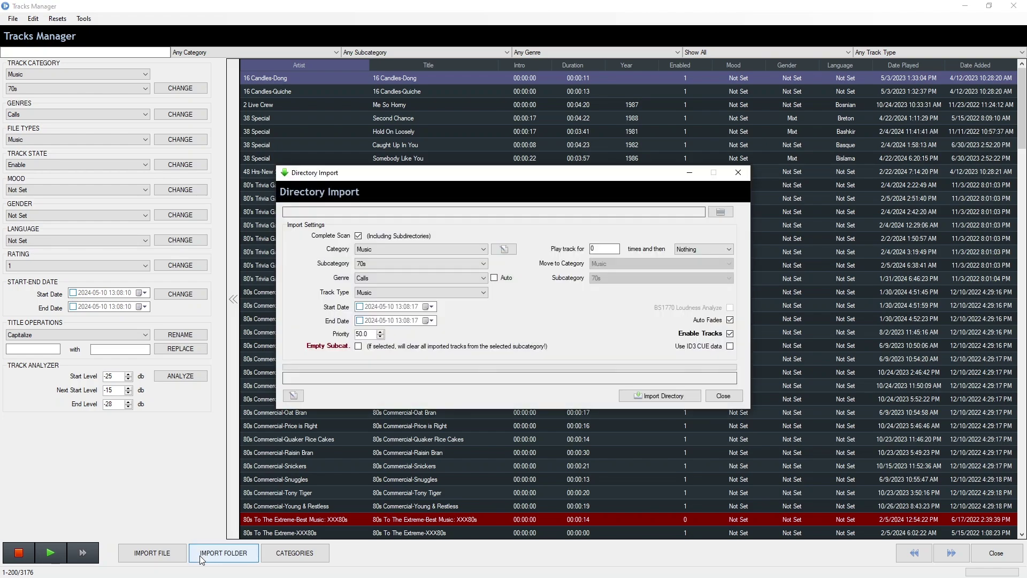
left_click(721, 212)
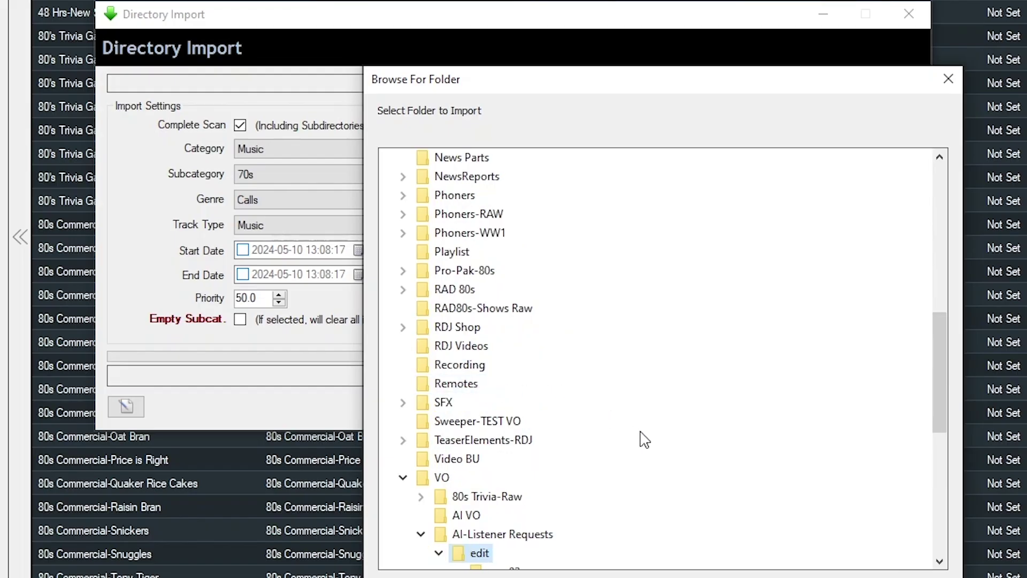
key("Return")
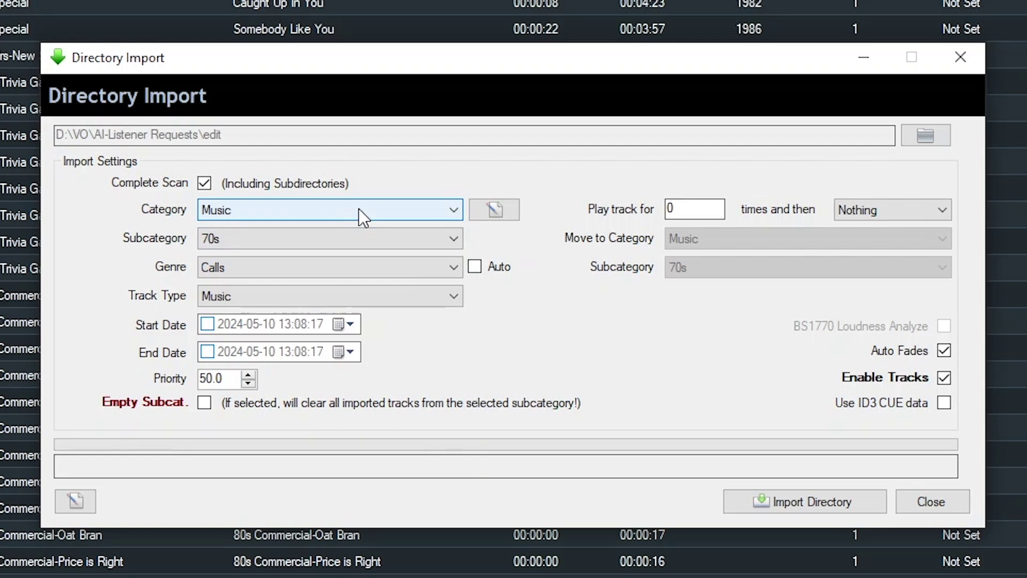
left_click(359, 209)
left_click(332, 394)
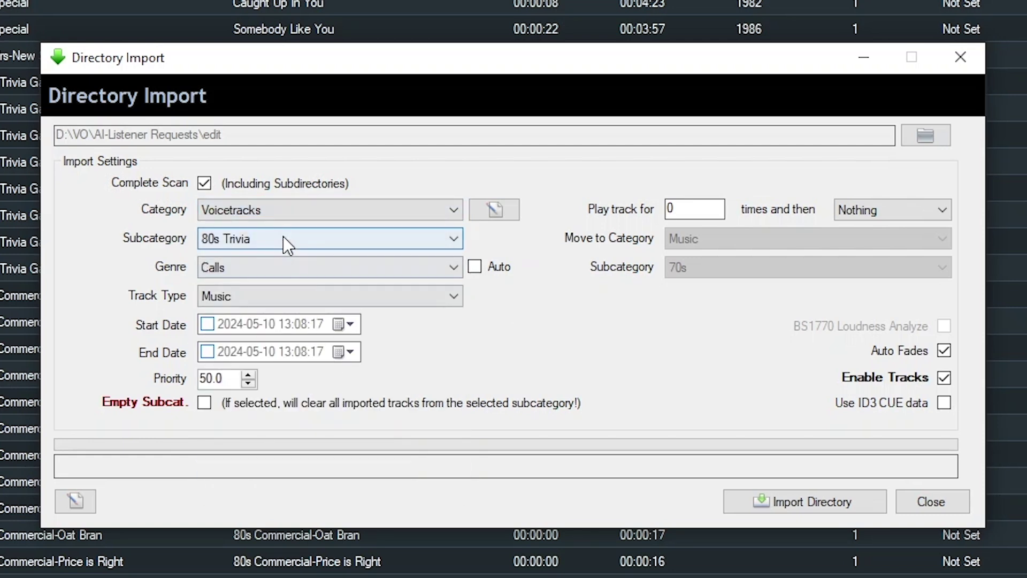
left_click(283, 237)
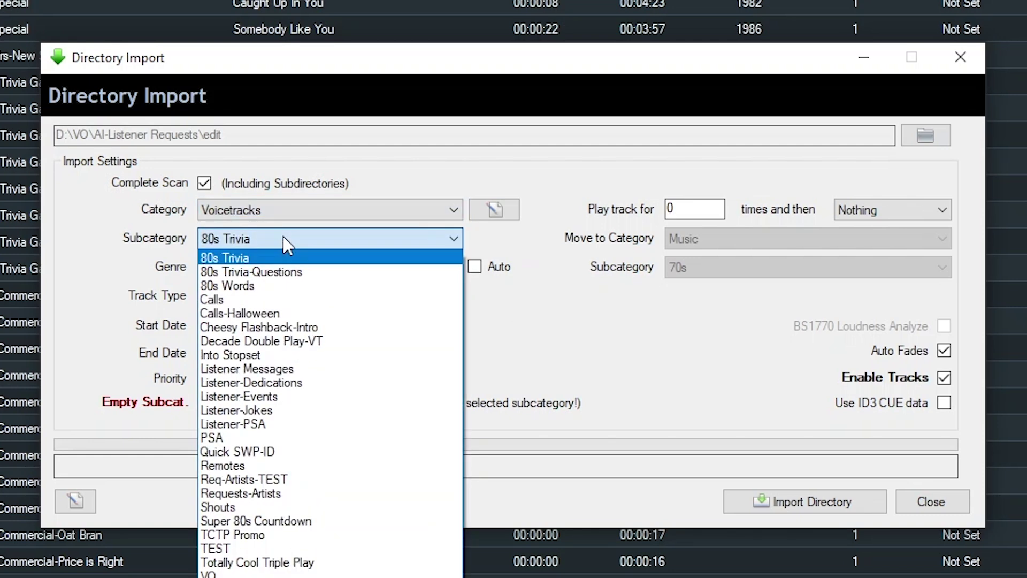
left_click(332, 493)
left_click(294, 297)
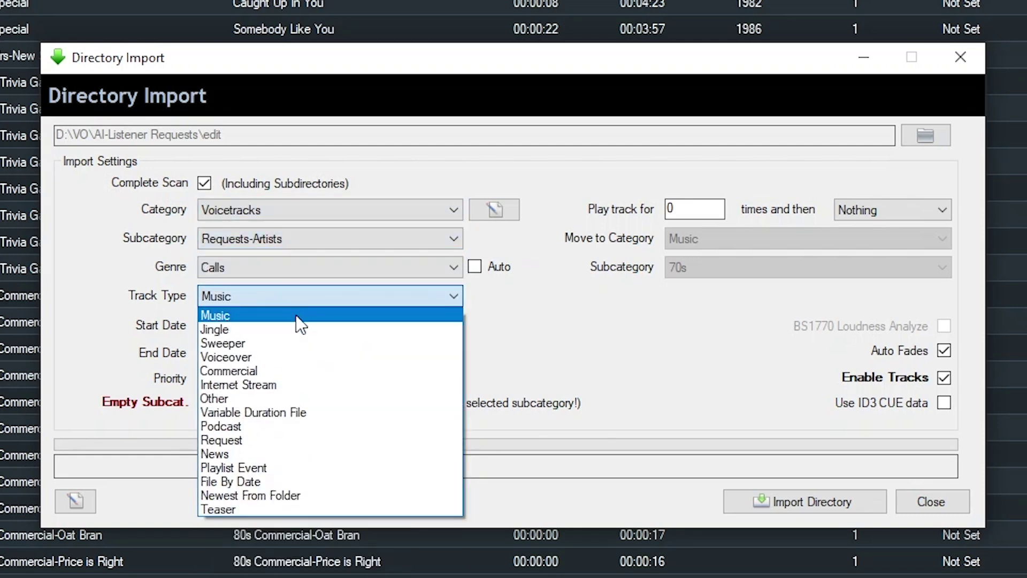
left_click(289, 394)
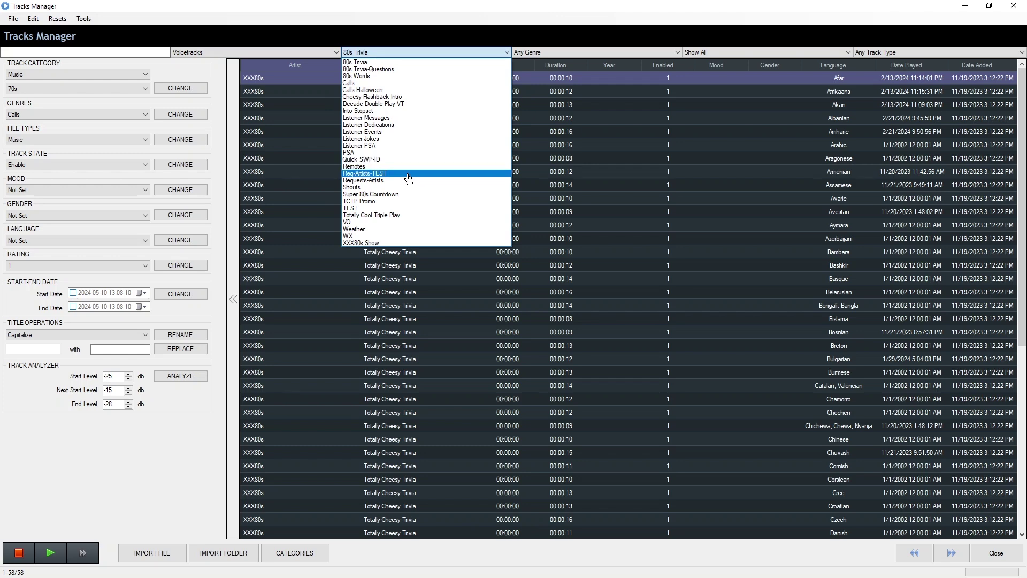
Filter to Requests-Artists and inspect the Janet Jackson voiceover's artist and Req-Harry1 title.
left_click(408, 181)
left_click(407, 347)
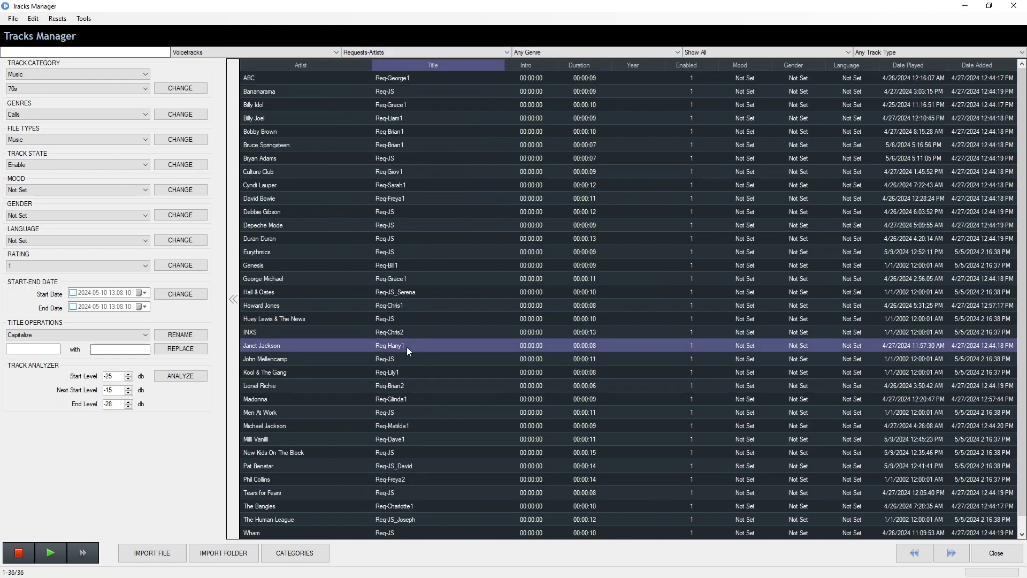
right_click(407, 347)
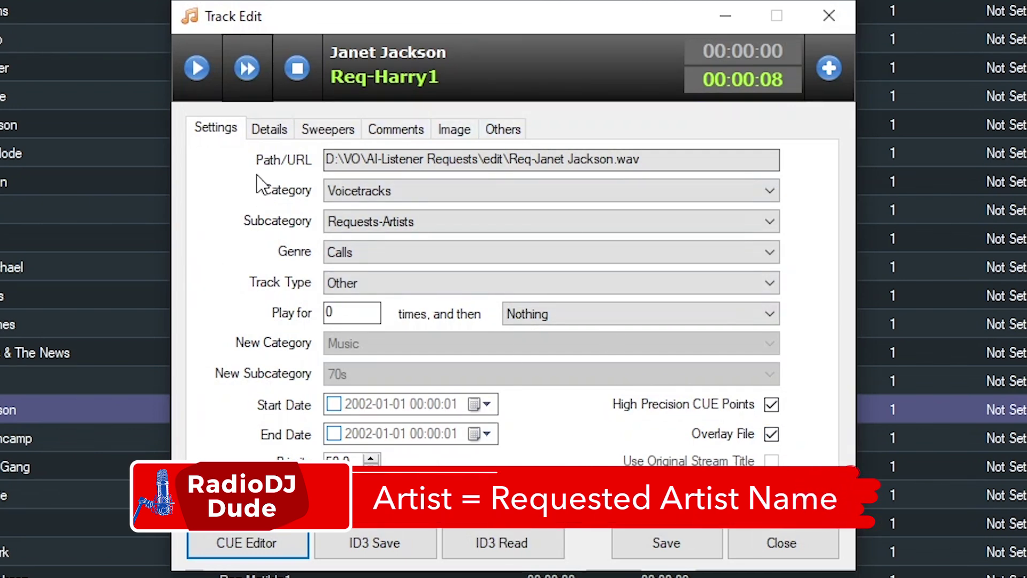
left_click(270, 130)
left_click_drag(416, 161, 306, 163)
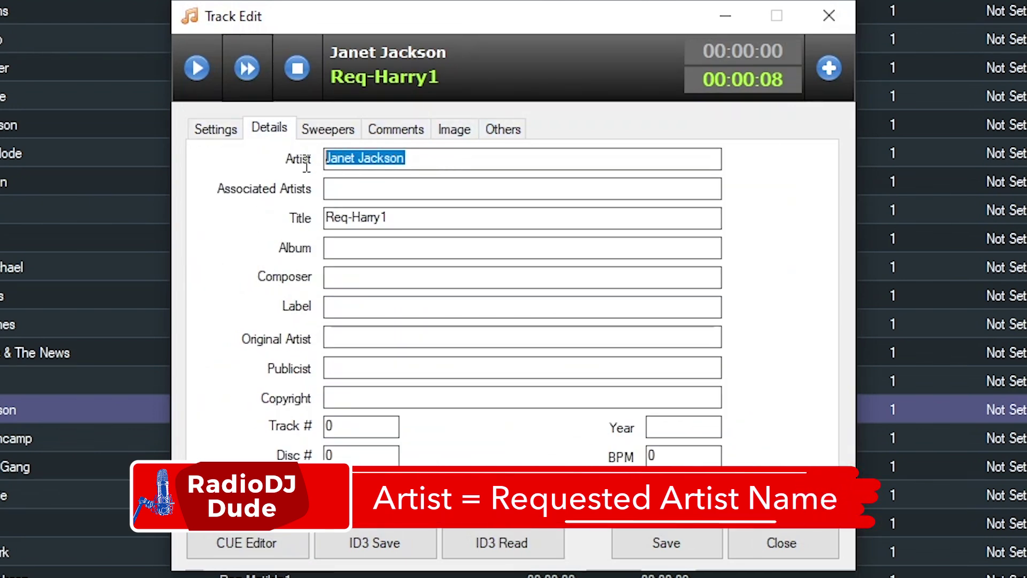
left_click_drag(445, 218, 298, 225)
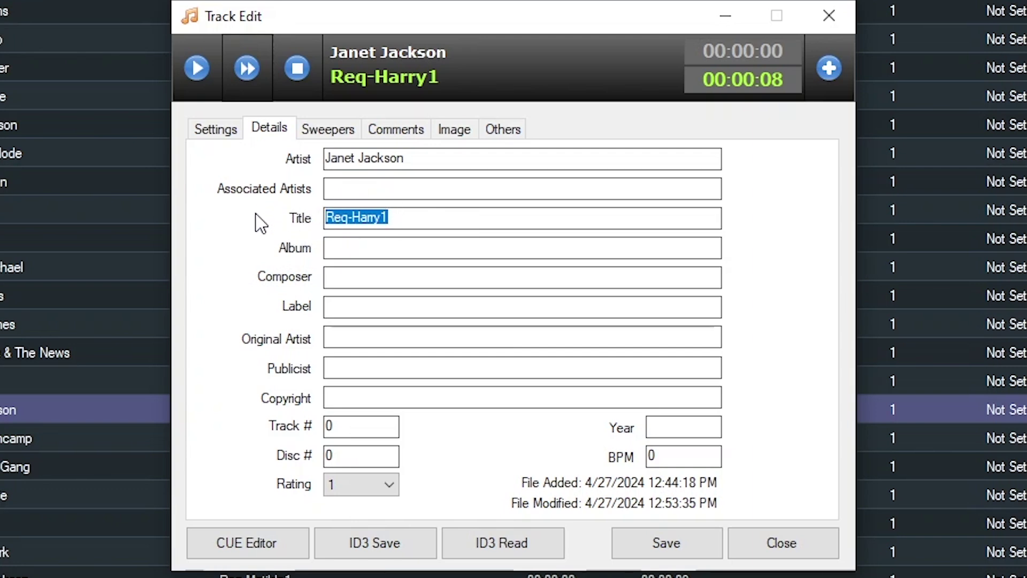
left_click(419, 210)
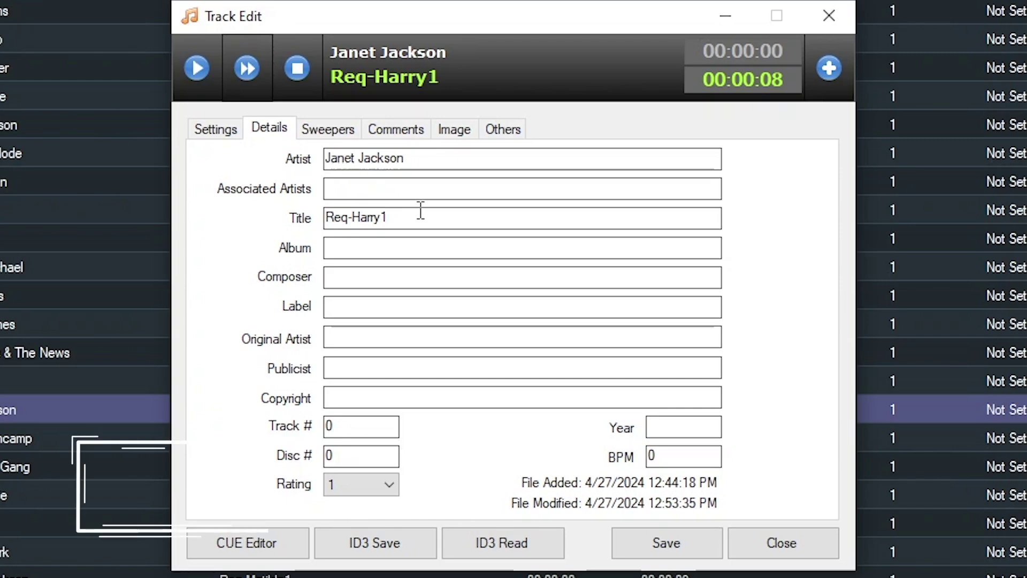
left_click(220, 131)
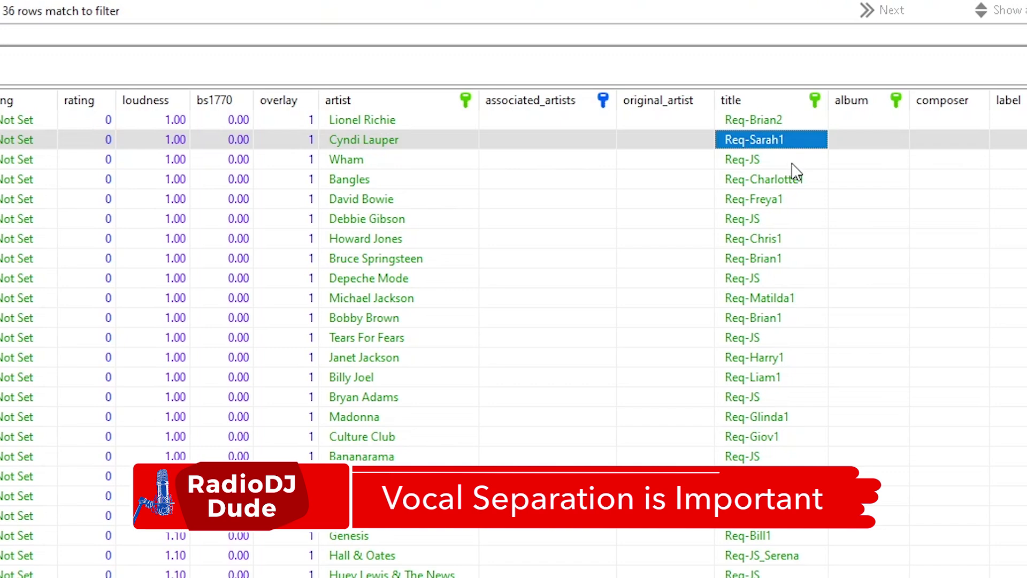
Step through the request voiceover title cells, starting from Req-Freya1.
left_click(797, 160)
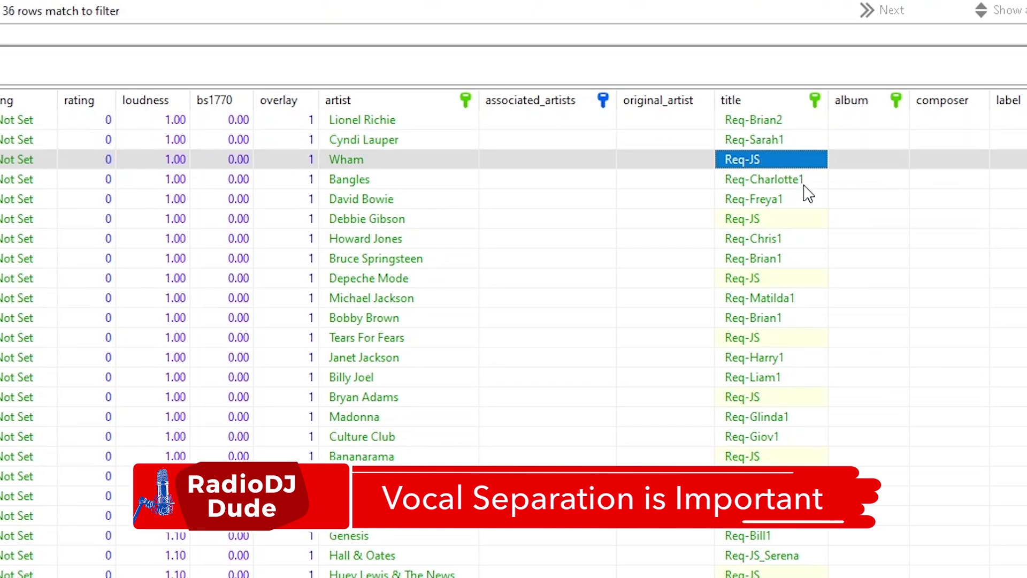
left_click(806, 179)
left_click(811, 199)
left_click(809, 217)
left_click(807, 239)
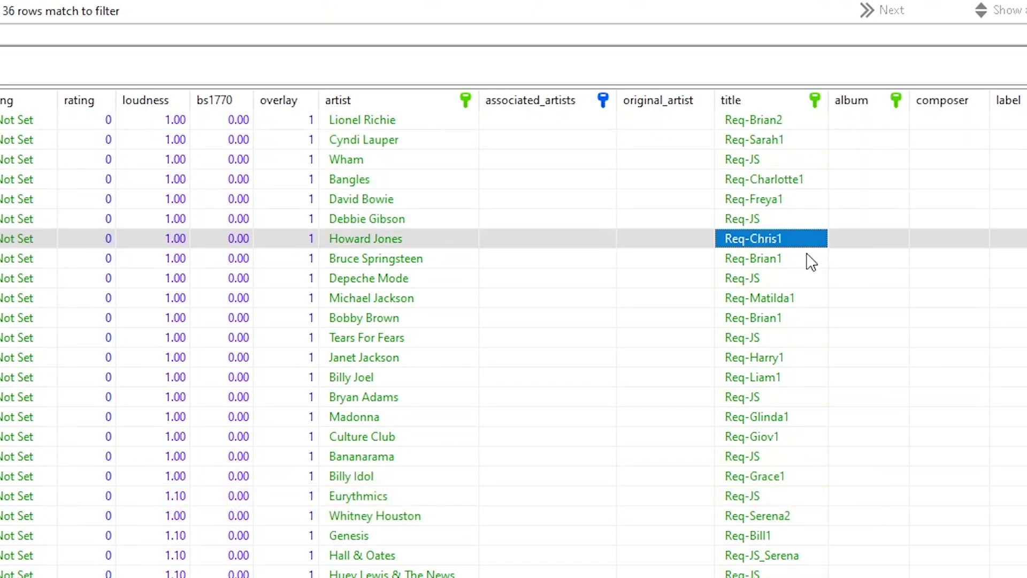
left_click(806, 258)
left_click(805, 279)
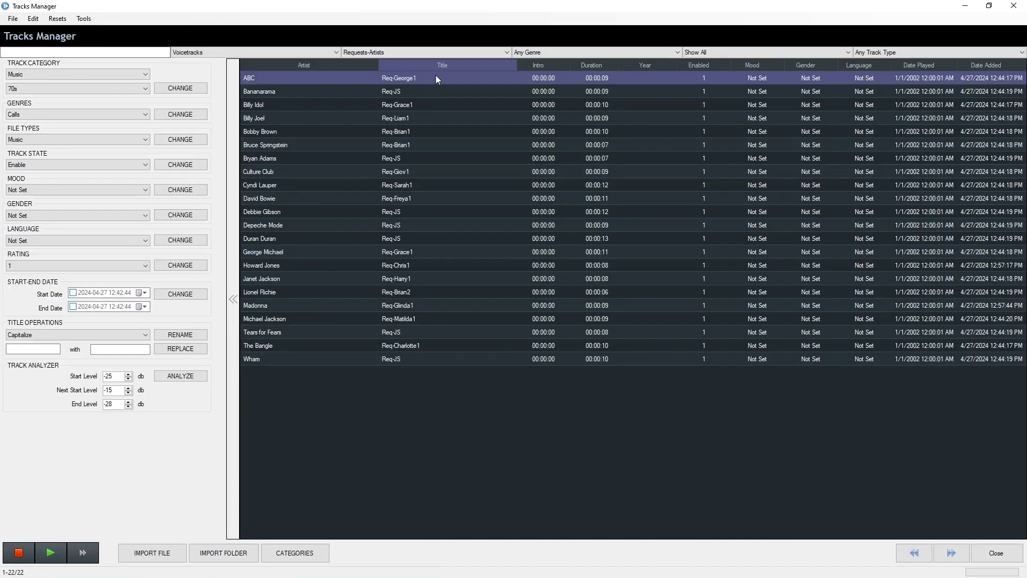
Edit the ABC request track, confirm Overlay File stays checked, and check its artist details.
right_click(435, 75)
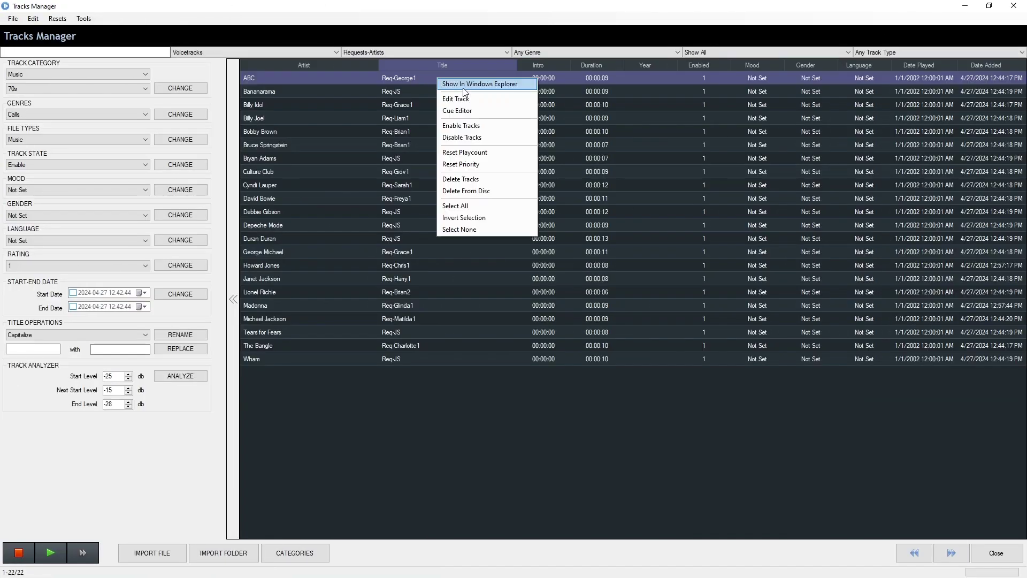
left_click(467, 95)
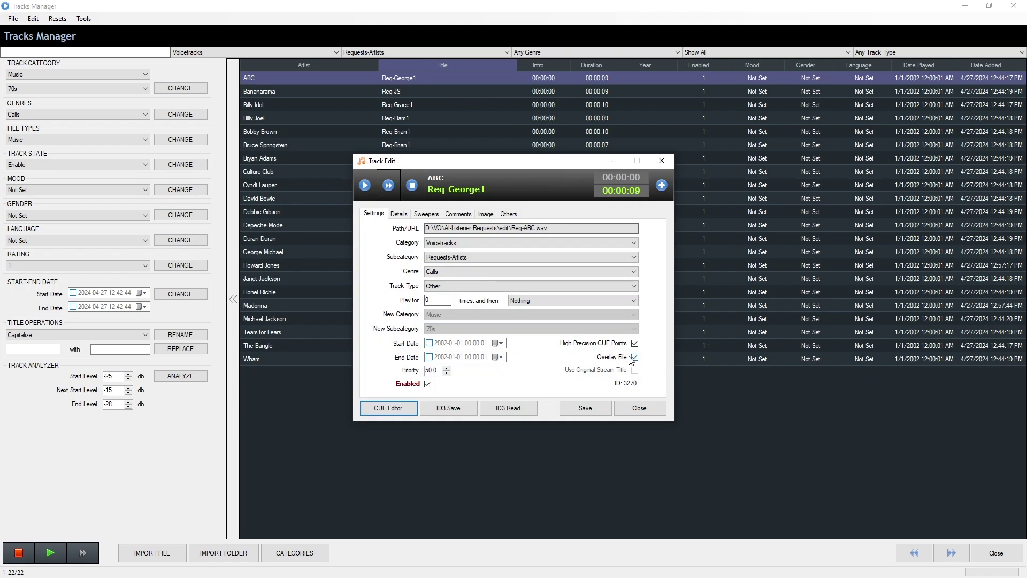
left_click(634, 357)
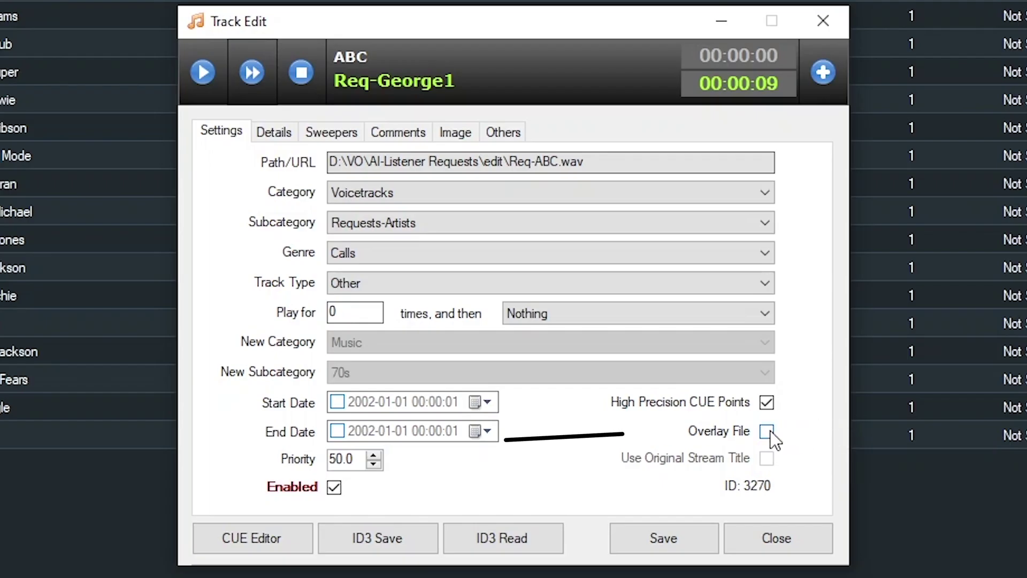
left_click(768, 432)
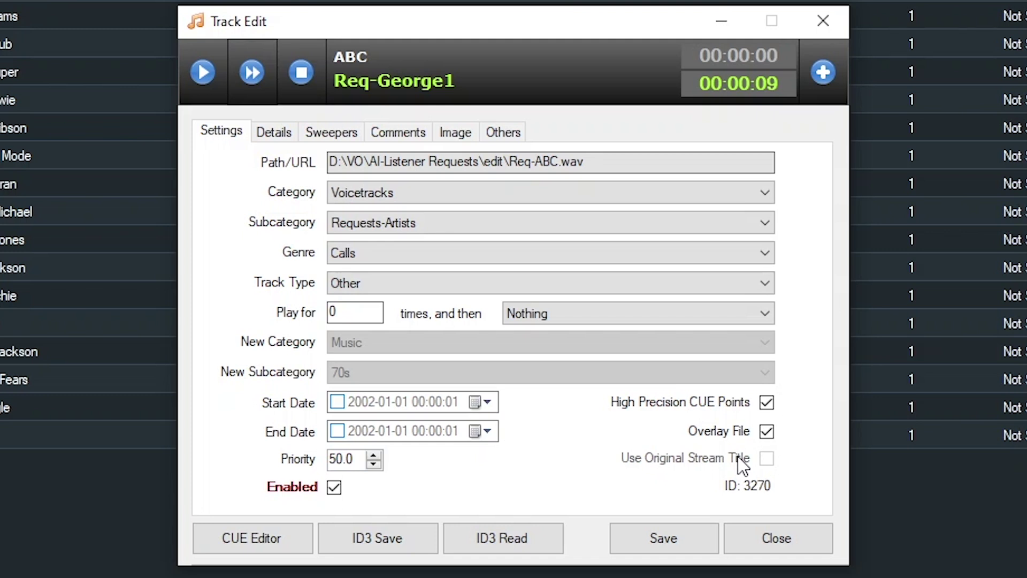
left_click(294, 132)
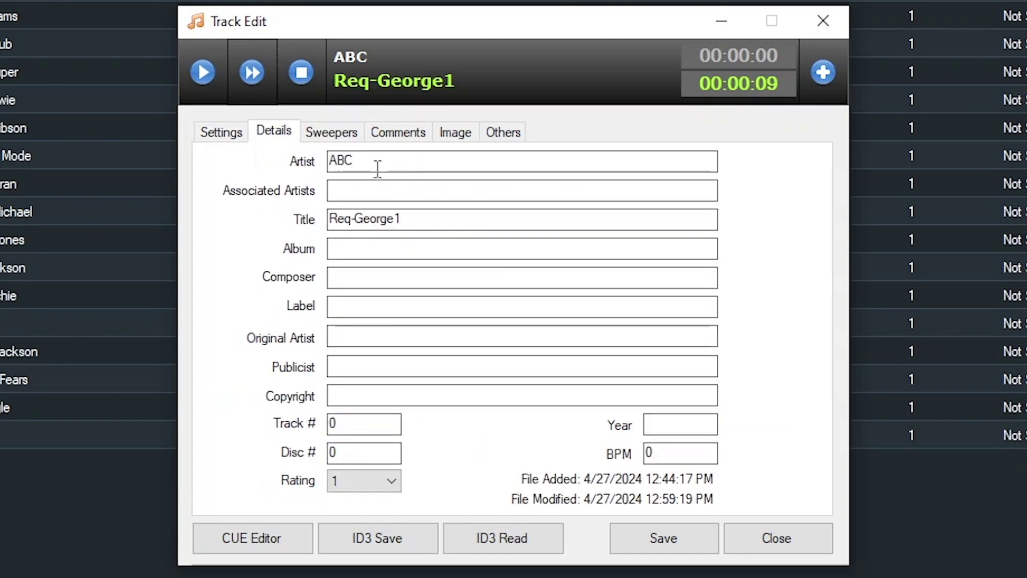
left_click_drag(371, 167, 309, 160)
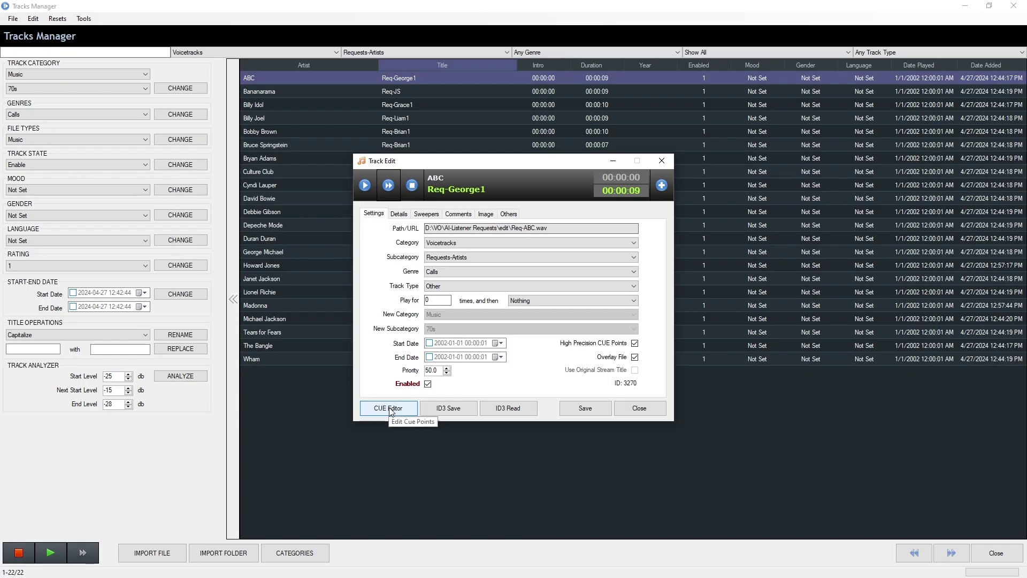
In the CUE Editor, move the NEXT start cue just before the audio end and preview.
left_click(253, 538)
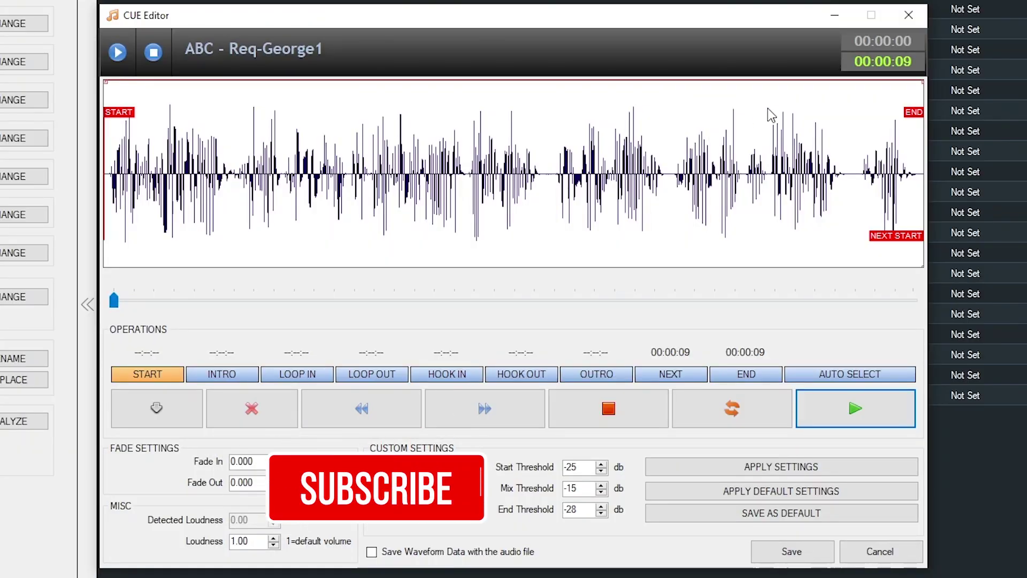
left_click(668, 377)
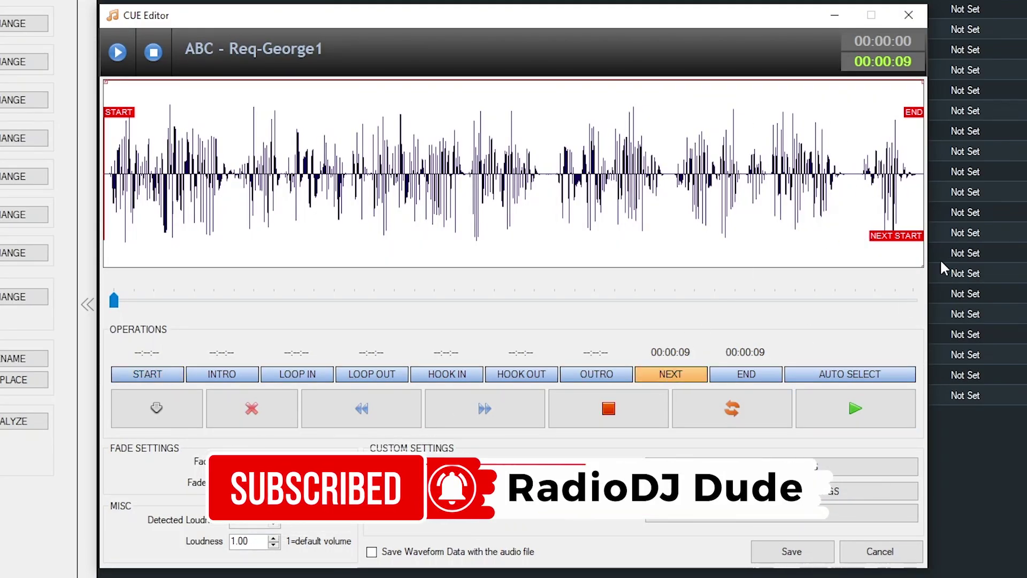
mouse_move(896, 235)
left_mouse_down()
mouse_move(856, 236)
mouse_move(907, 238)
left_mouse_up()
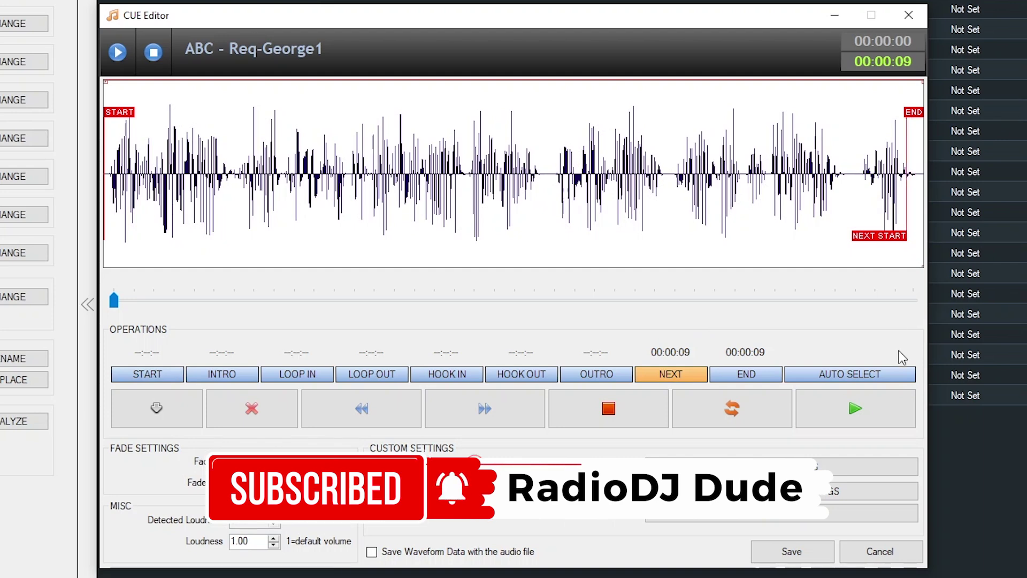
left_click(871, 403)
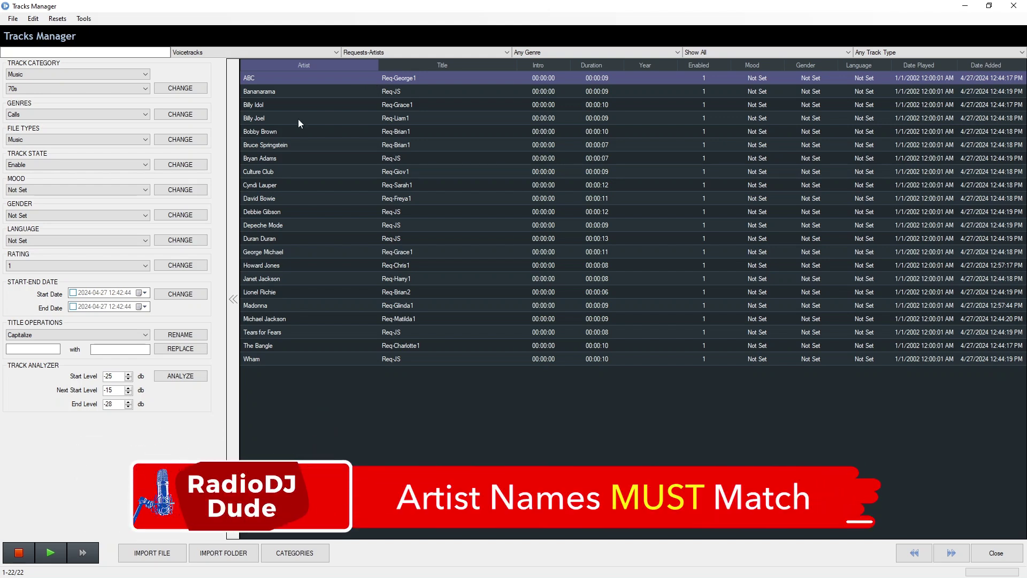
Edit The Bangle request track, change its artist to The Bangles, and save.
left_click(285, 344)
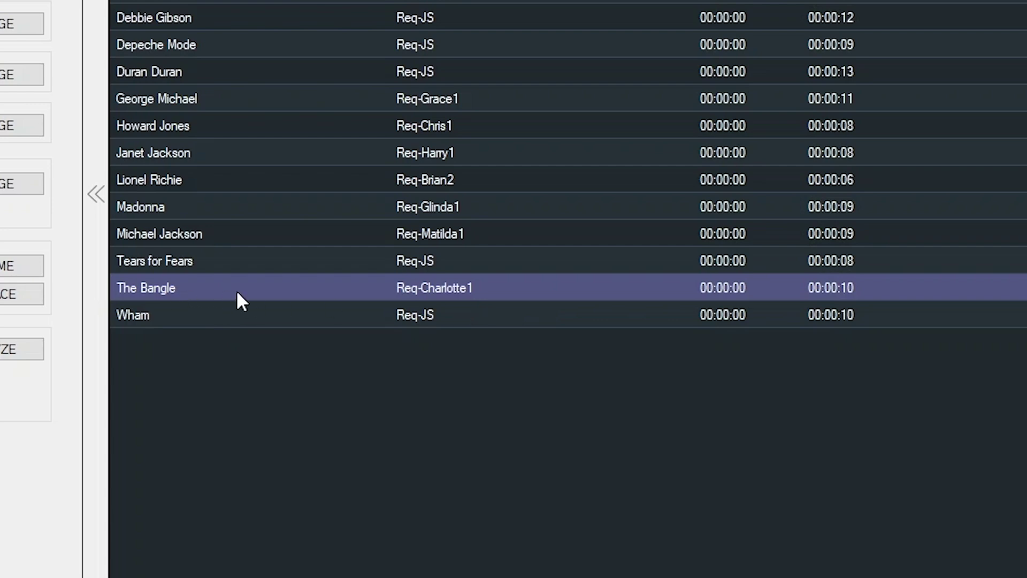
right_click(198, 300)
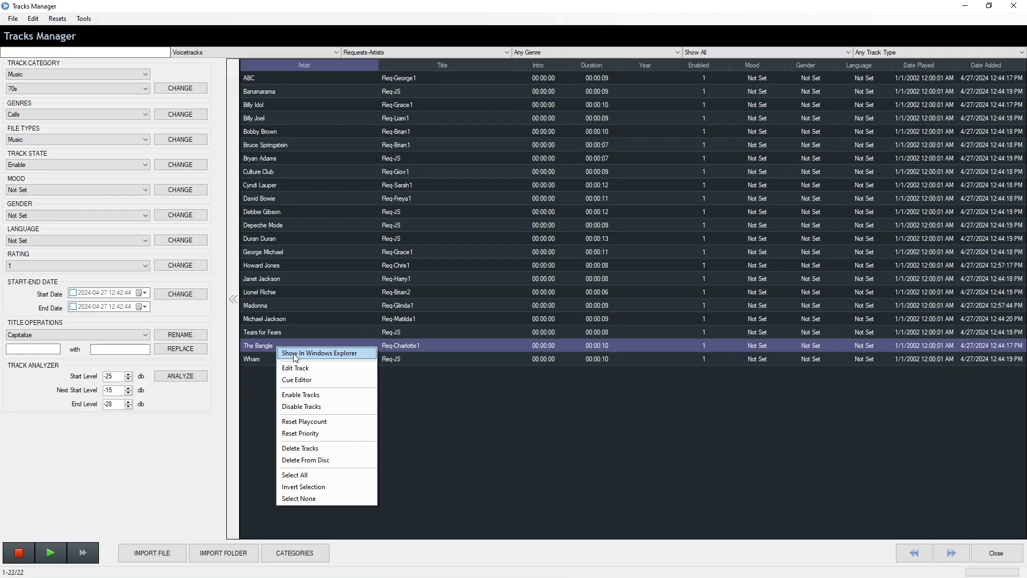
key("Escape")
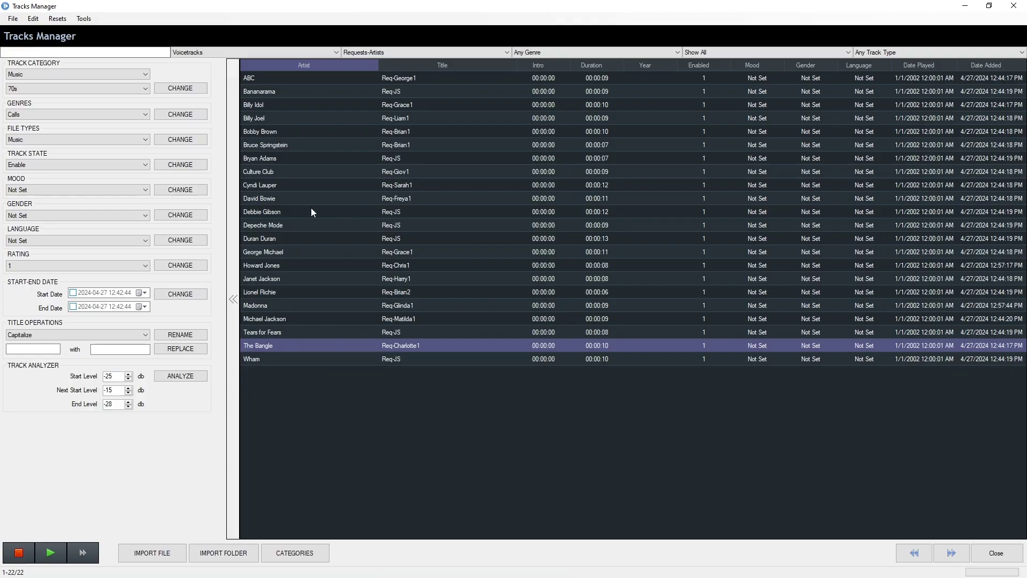
key("Return")
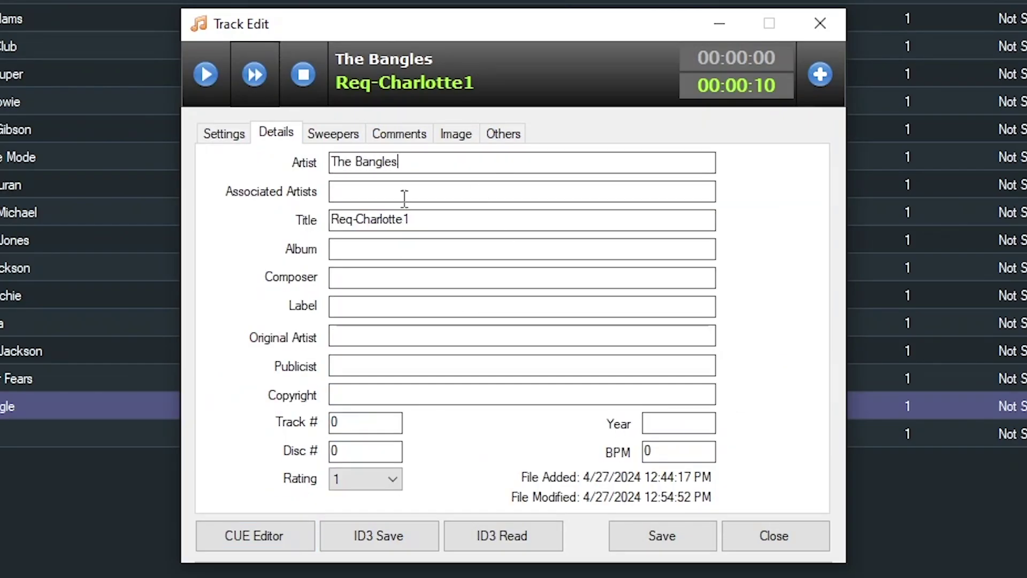
left_click(621, 535)
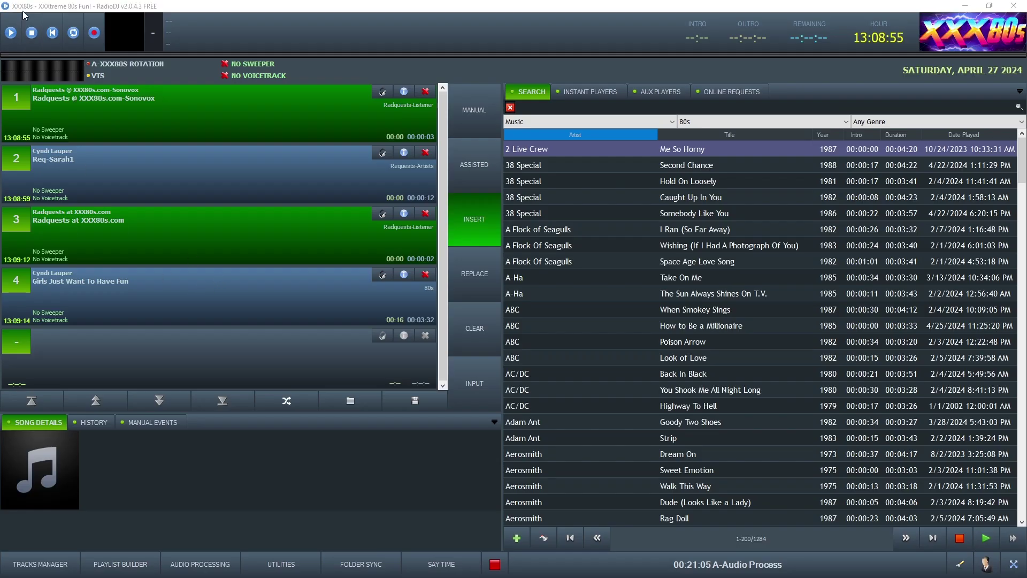
Start playing the queued Cyndi Lauper request ahead of 'Girls Just Want To Have Fun'.
left_click(10, 30)
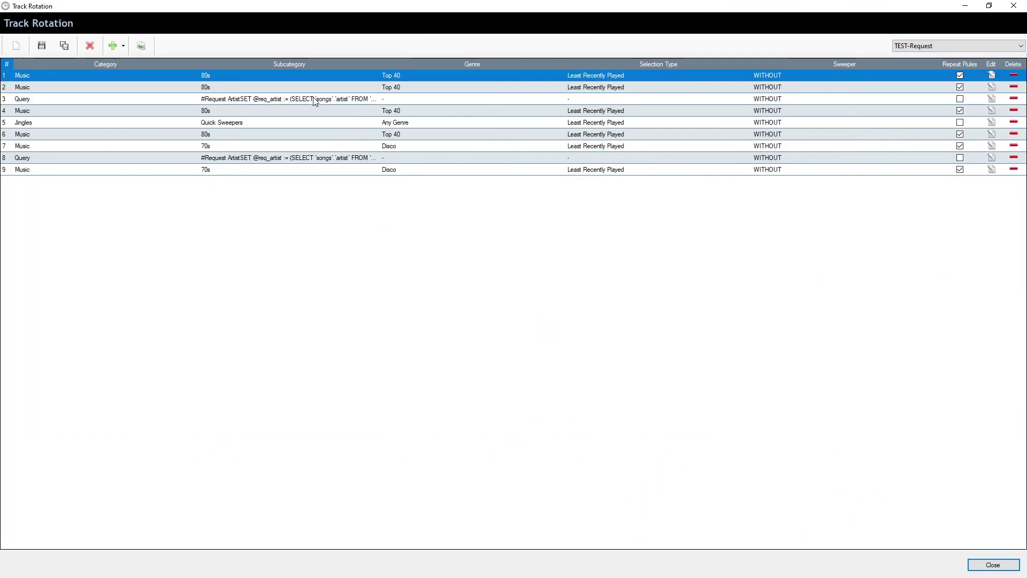
Select the Request Artist query entry in TEST-Request and show the add-entry options.
left_click(315, 100)
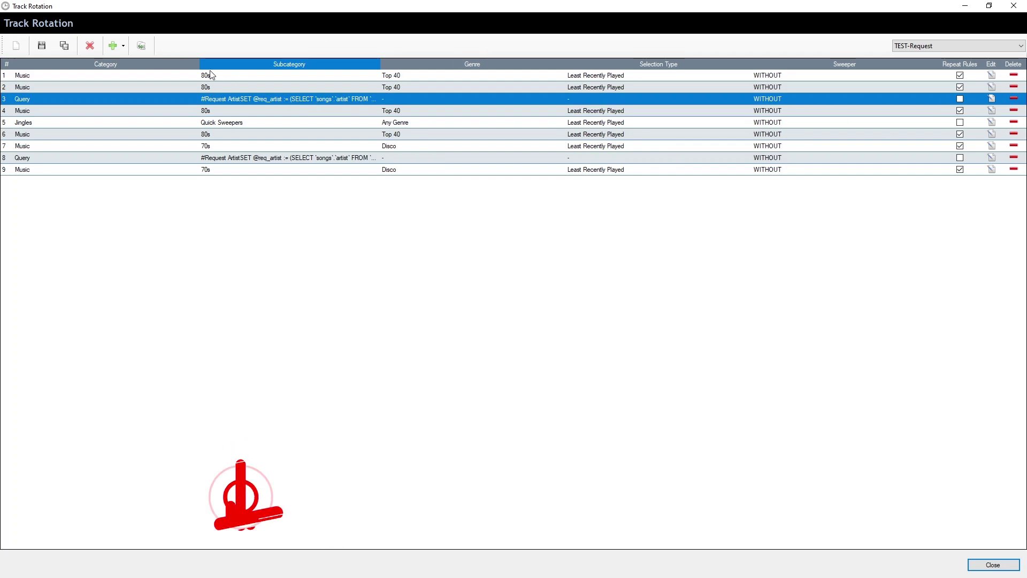
left_click(122, 45)
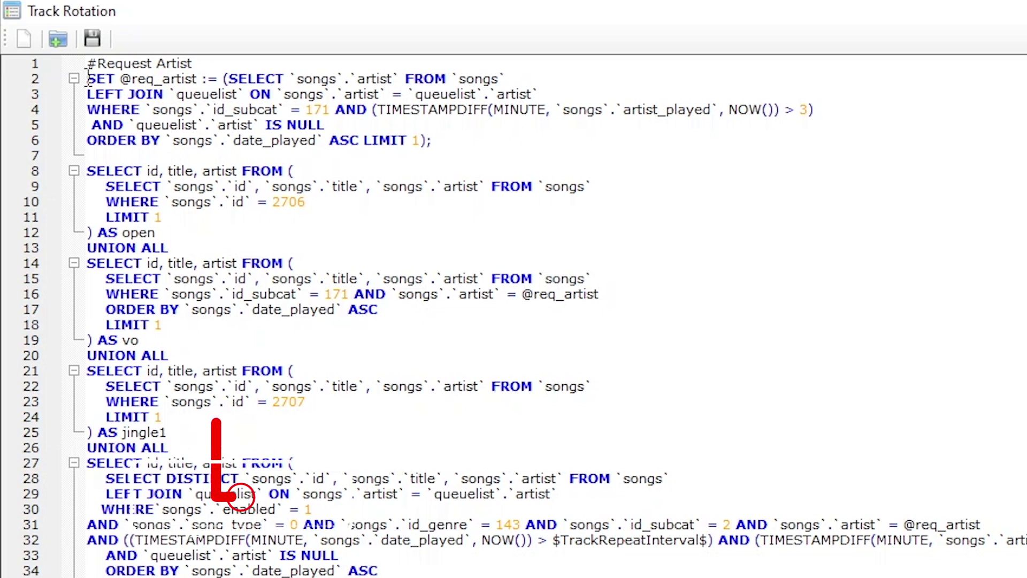
Review the query's subcategory id 171, the artist join on queuelist, and the line-4 condition.
double_click(321, 110)
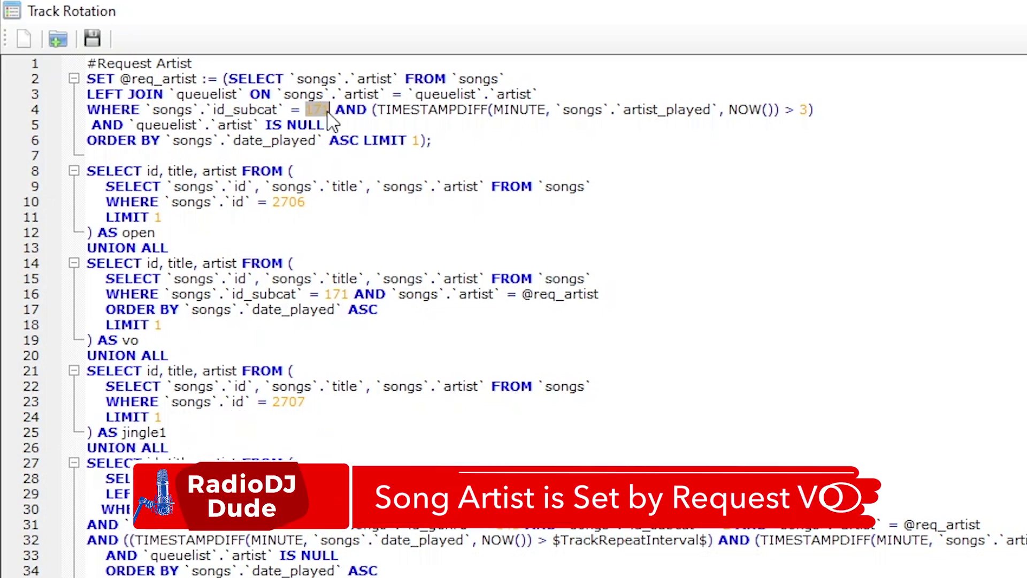
left_click(367, 111)
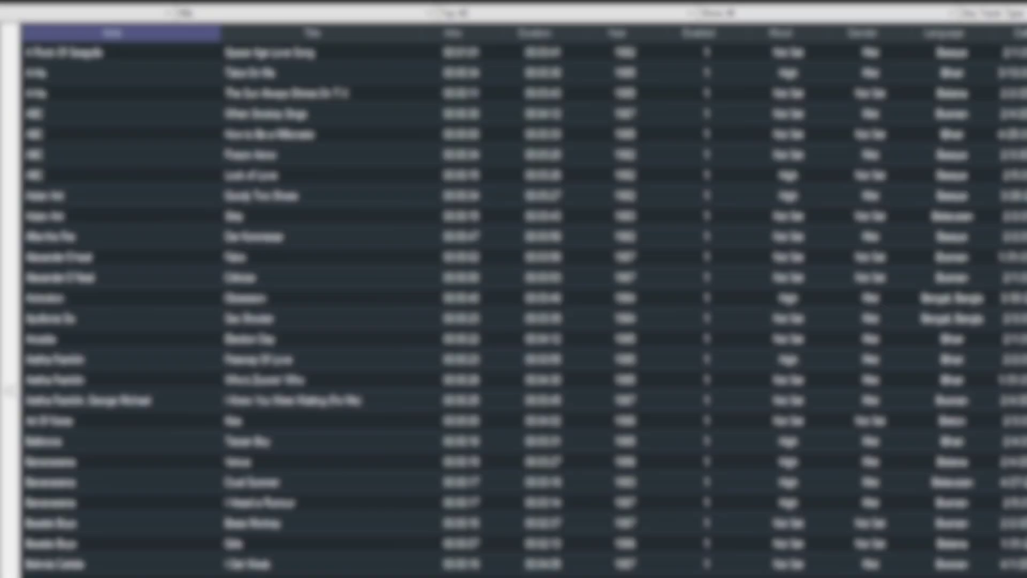
scroll(525, 300, "down", 5)
scroll(524, 299, "down", 5)
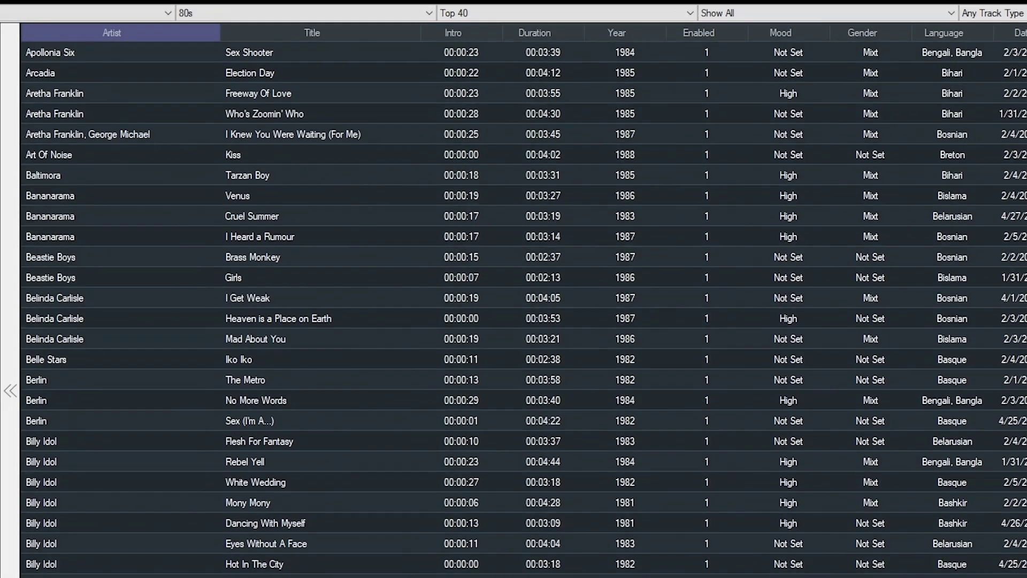
scroll(524, 299, "down", 4)
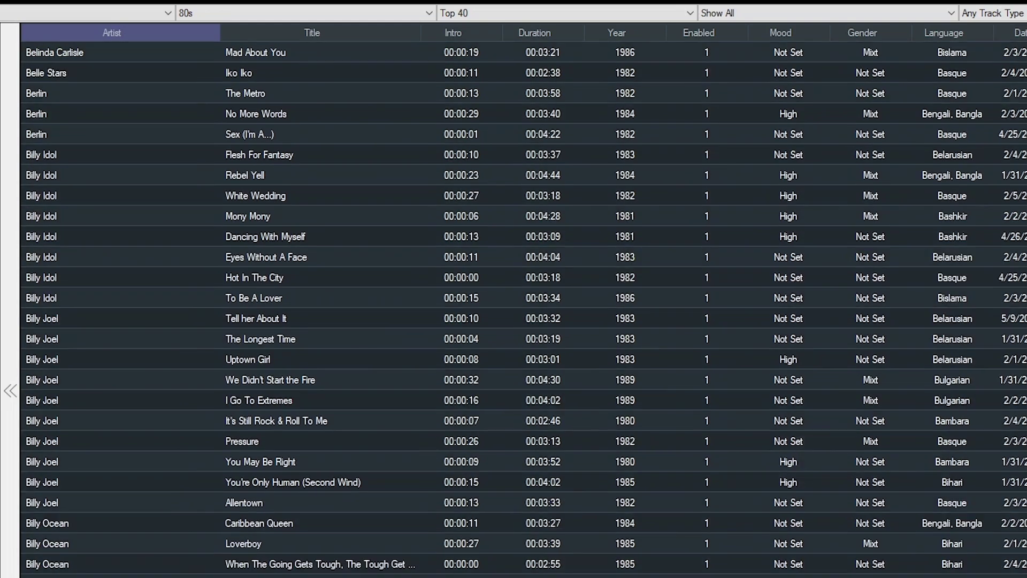
scroll(524, 300, "down", 4)
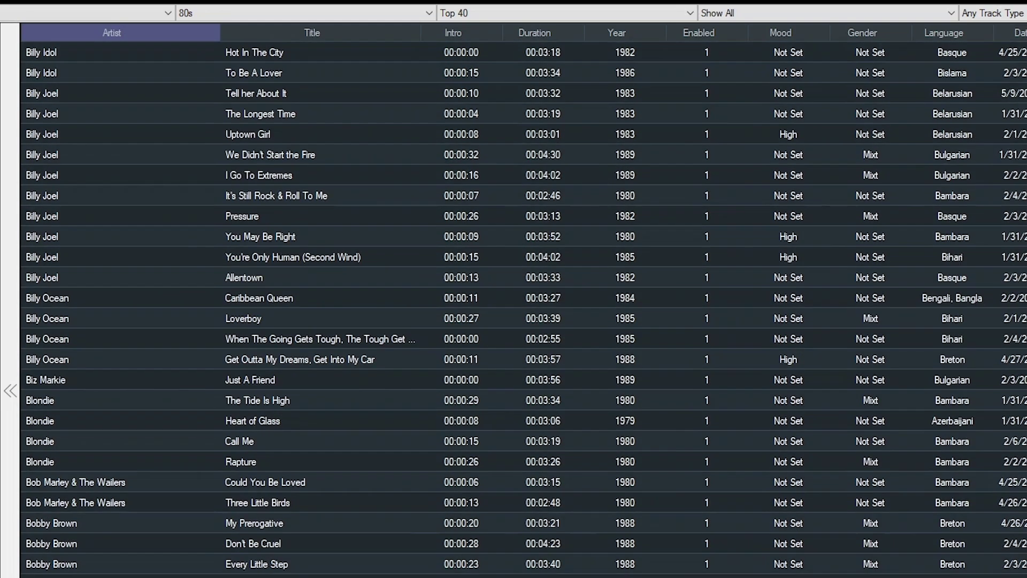
scroll(525, 300, "down", 1)
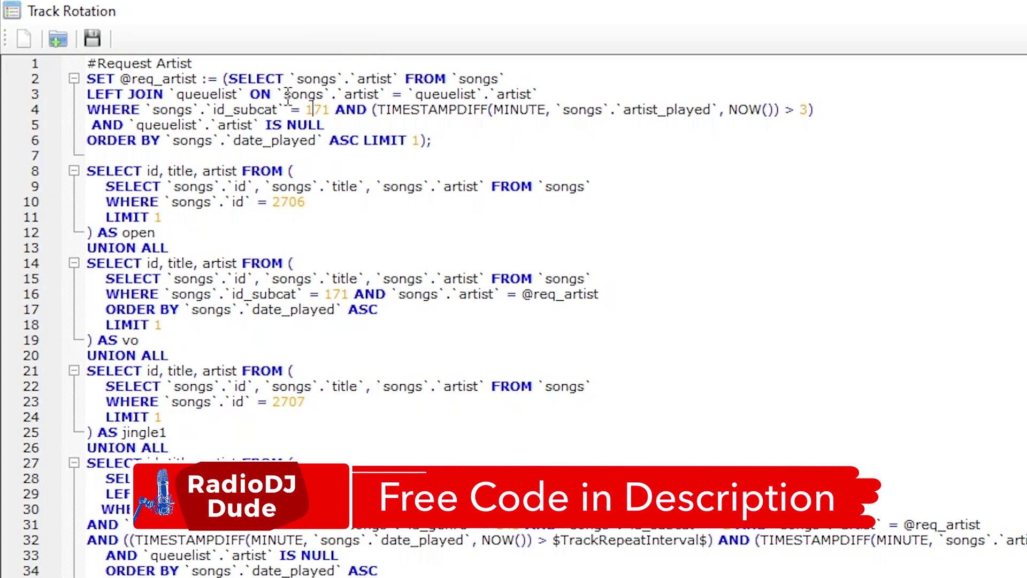
double_click(352, 96)
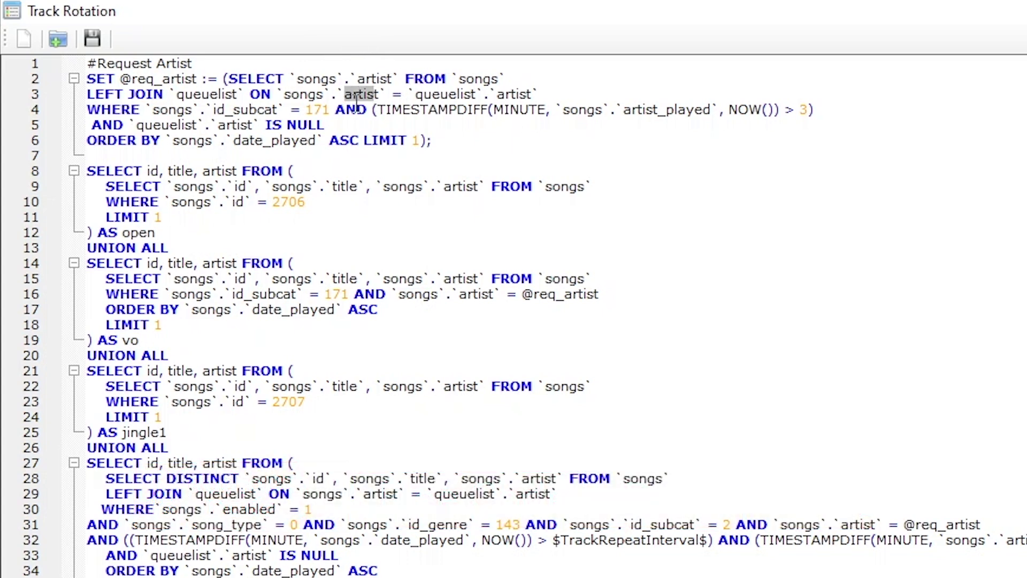
double_click(179, 95)
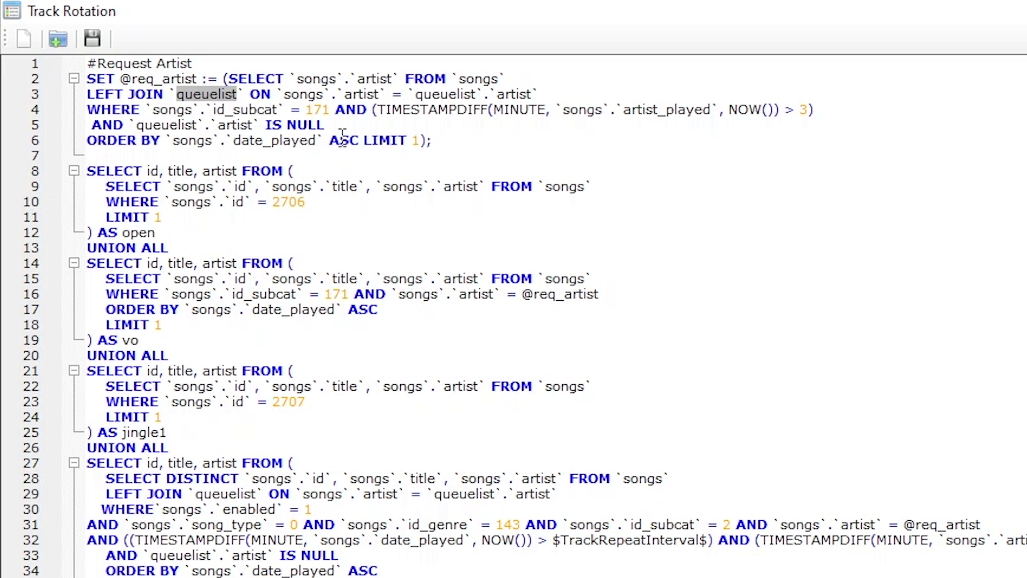
left_click_drag(146, 110, 324, 113)
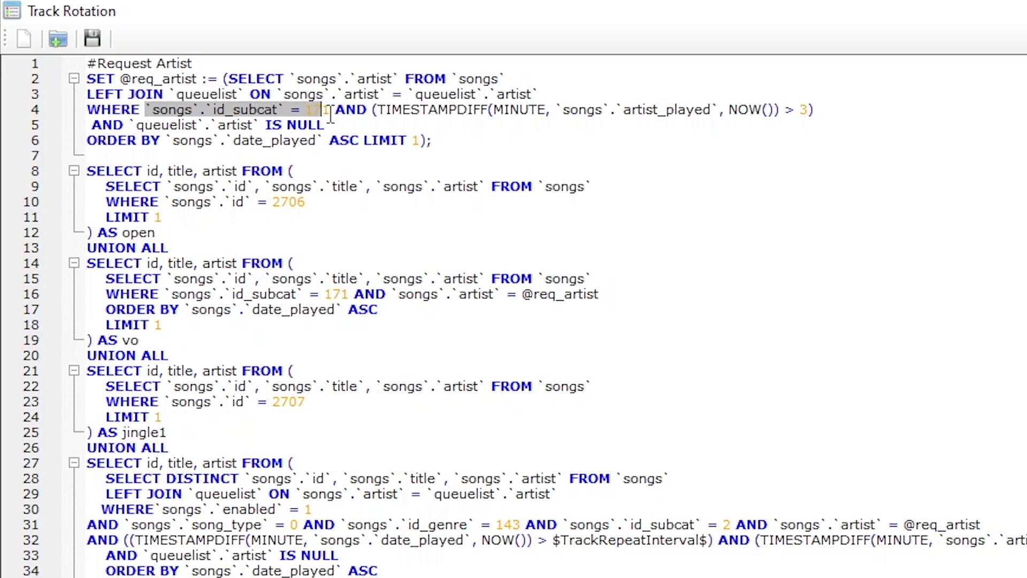
left_click(329, 110)
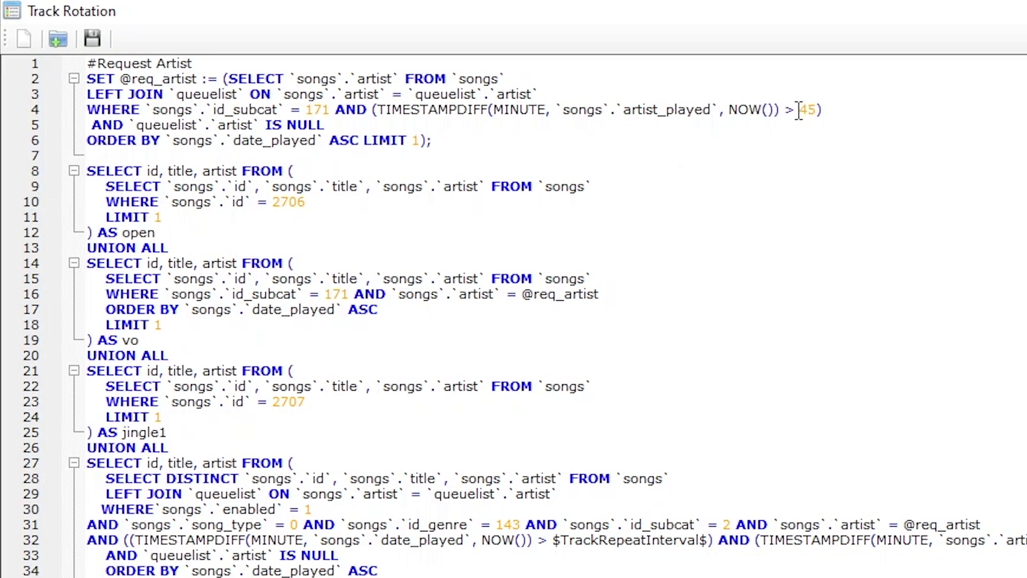
left_click_drag(91, 125, 322, 123)
left_click_drag(233, 141, 299, 141)
left_click(522, 207)
double_click(275, 202)
left_click(400, 324)
left_click_drag(522, 294, 599, 294)
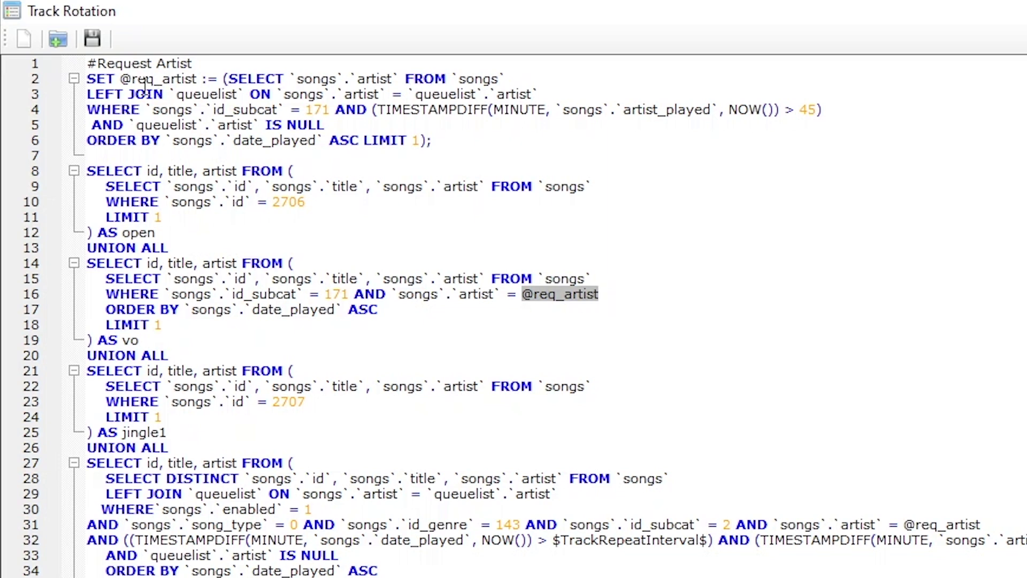
left_click(557, 298)
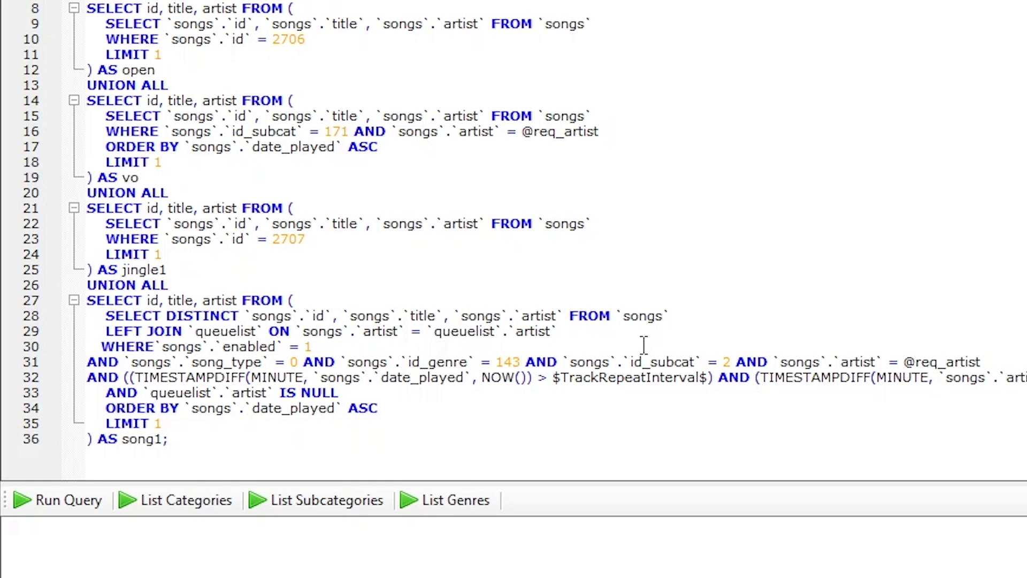
left_click_drag(904, 397, 979, 397)
left_click_drag(88, 301, 418, 416)
left_click(423, 270)
left_click_drag(553, 378, 707, 385)
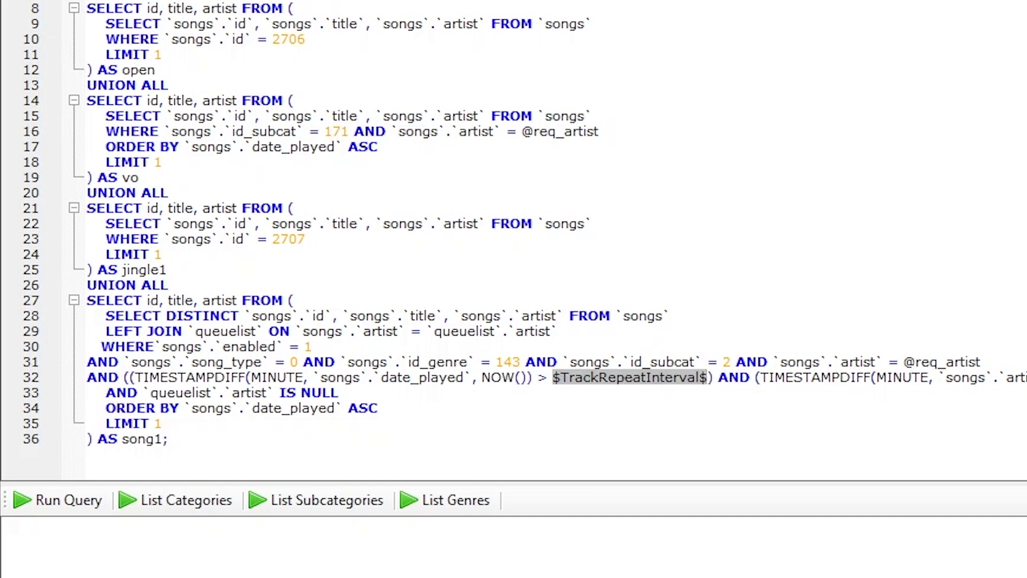
key("End")
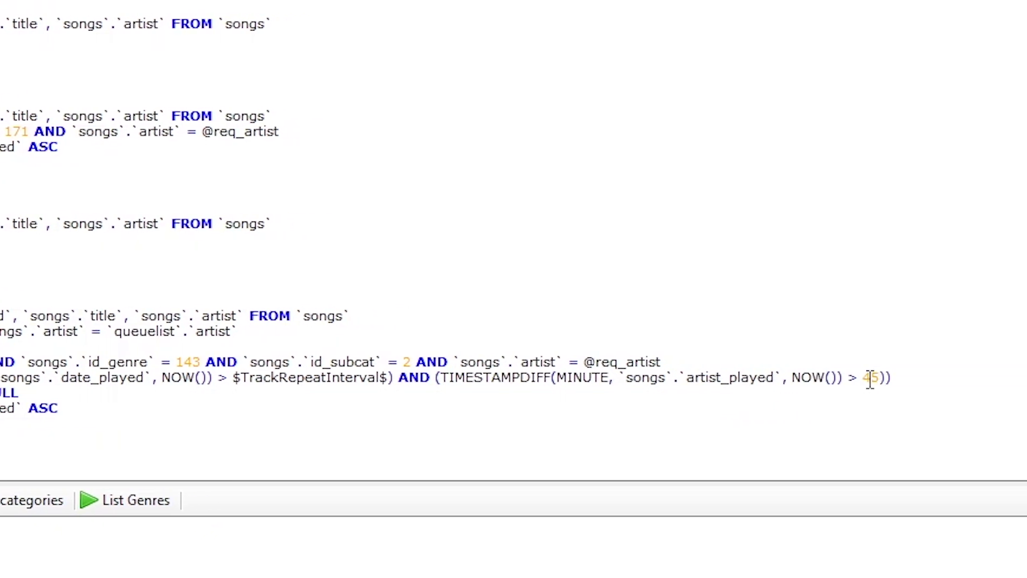
key("Home")
double_click(158, 424)
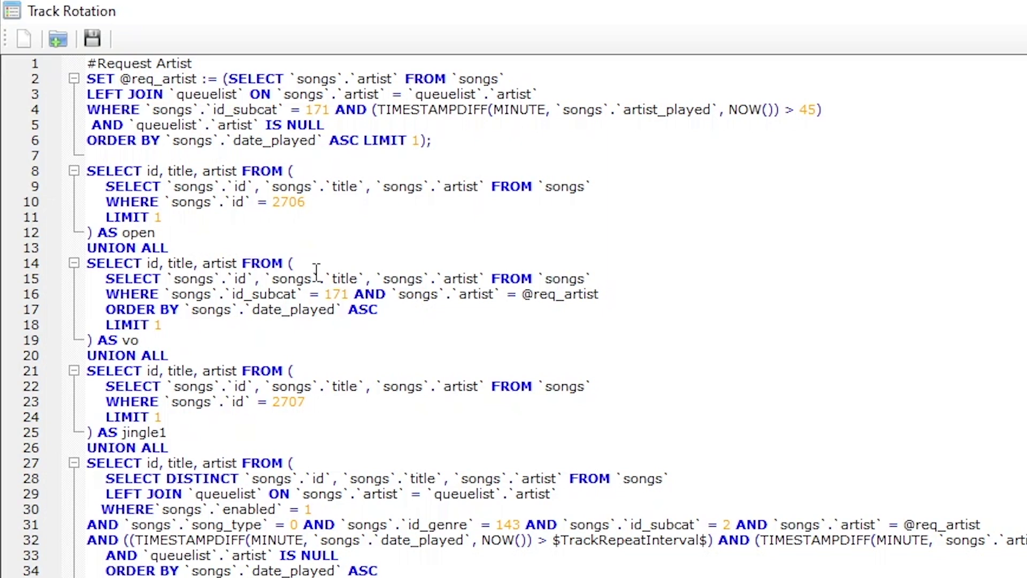
Inspect the song ID 2706 and LIMIT 1 lines, then close the editor and open the stager's details.
left_click(311, 202)
key("shift+Down")
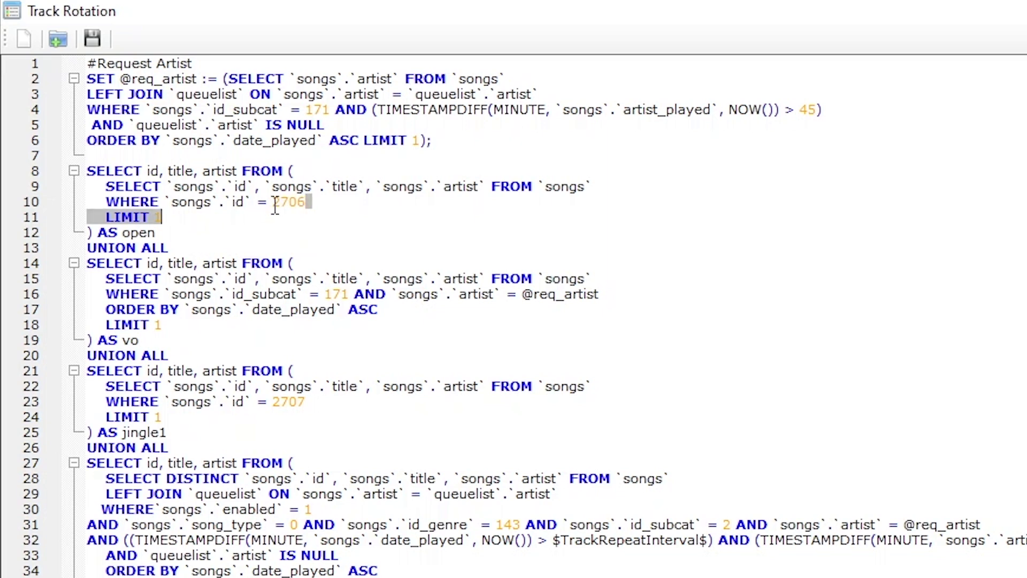
left_click(278, 202)
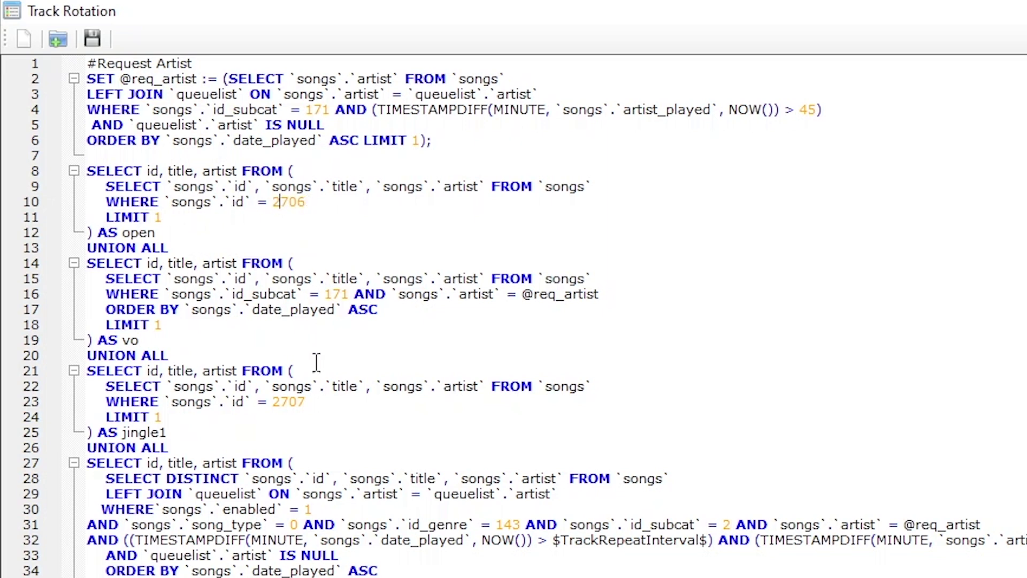
left_click(966, 6)
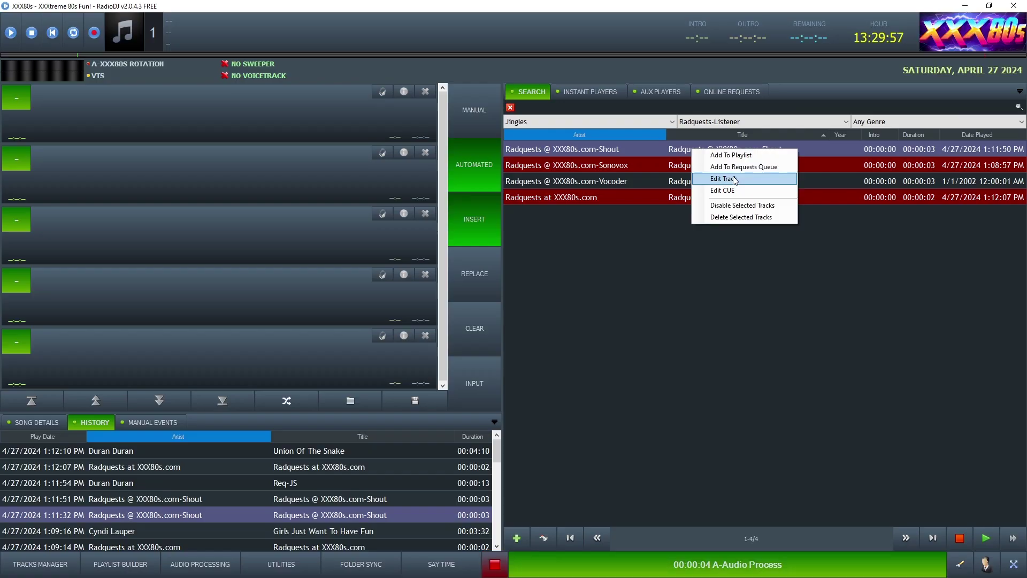
left_click(594, 176)
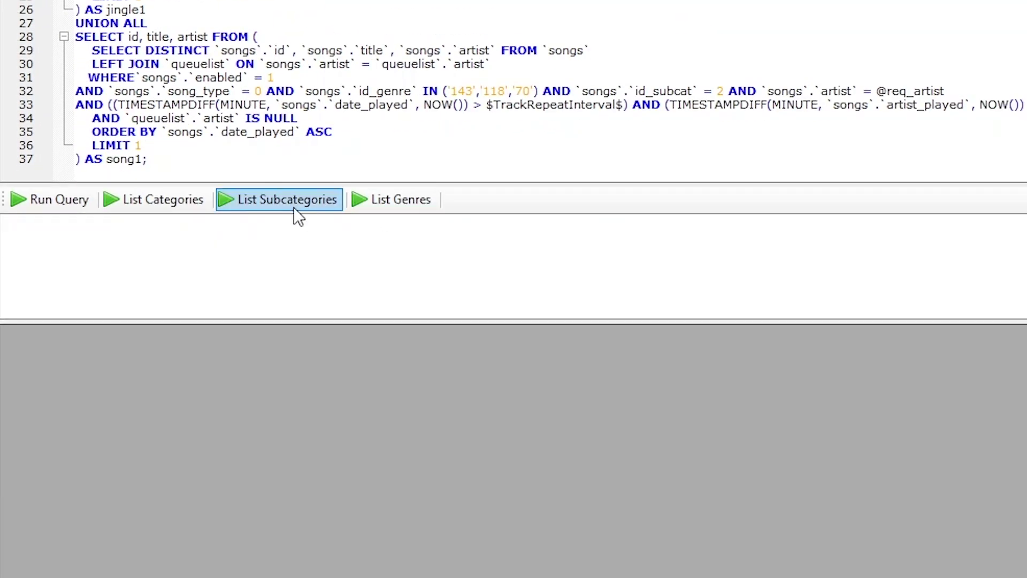
List the subcategories and confirm ID 172 is Radquests-Listener, checking its parent ID.
left_click(295, 210)
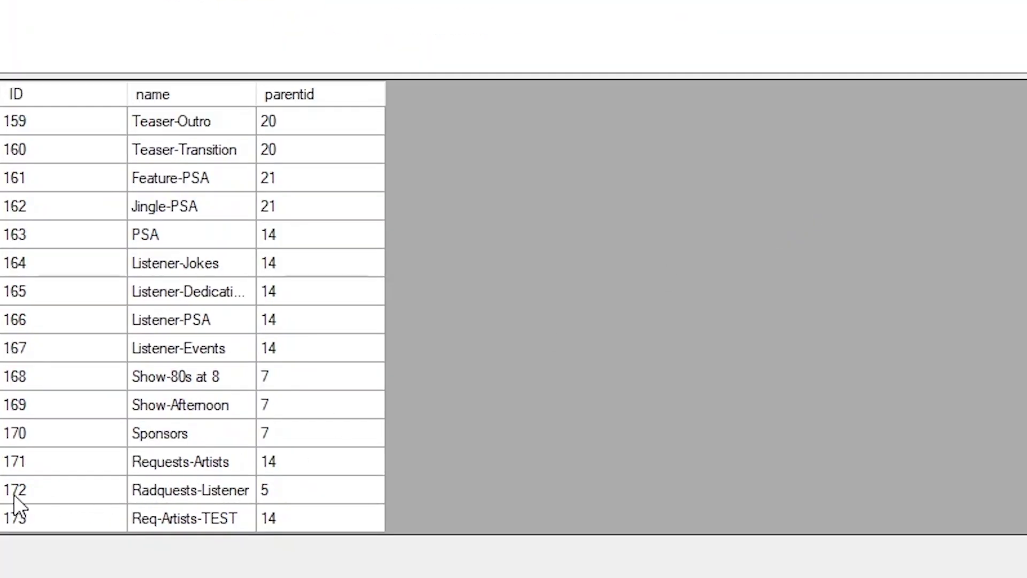
left_click(45, 493)
left_click(181, 489)
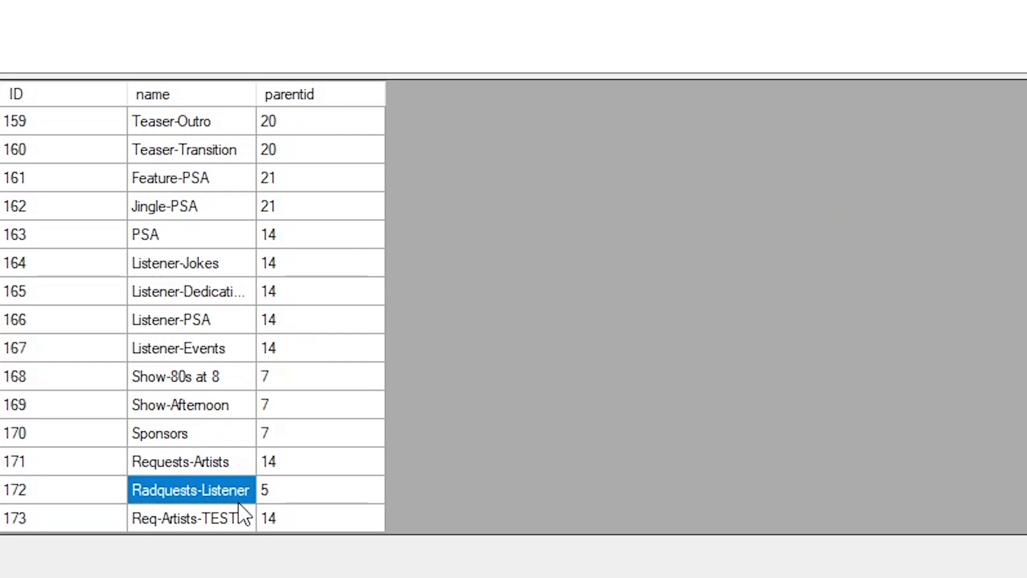
left_click(278, 496)
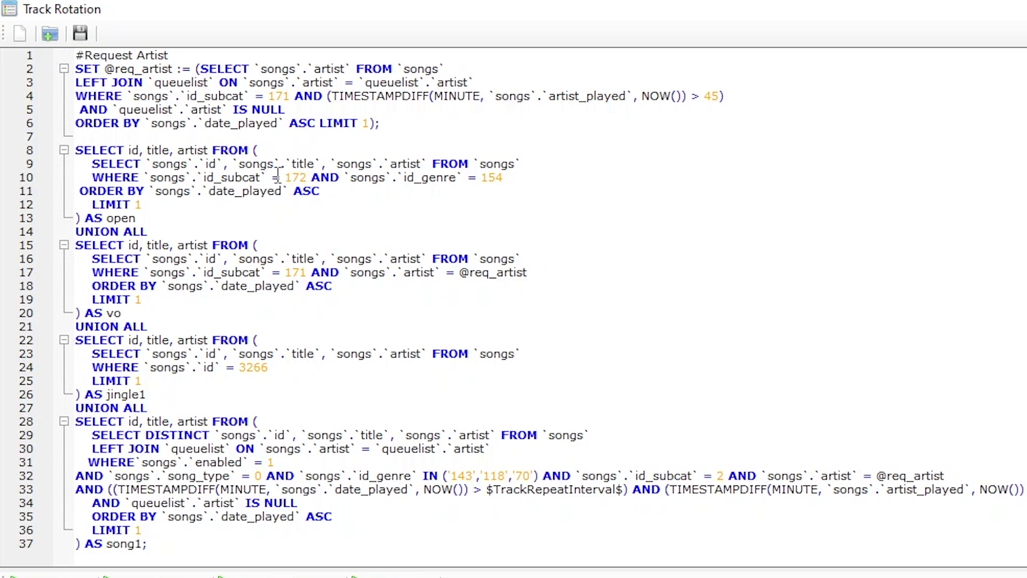
Check line 10's subcategory 172 and genre 154 conditions, finding genre 154 is Calls.
left_click_drag(285, 177, 313, 181)
left_click_drag(513, 184, 350, 177)
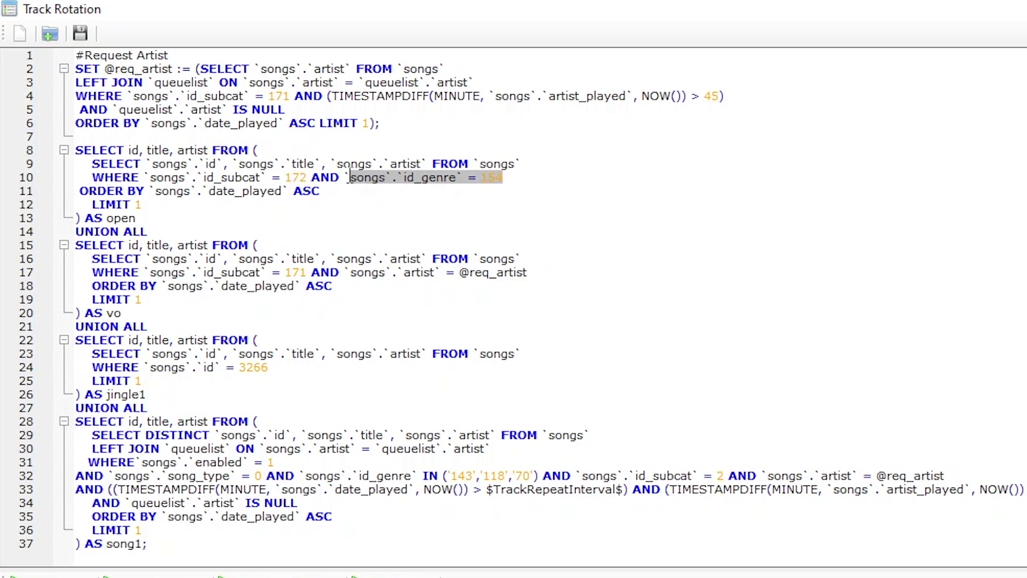
left_click(433, 213)
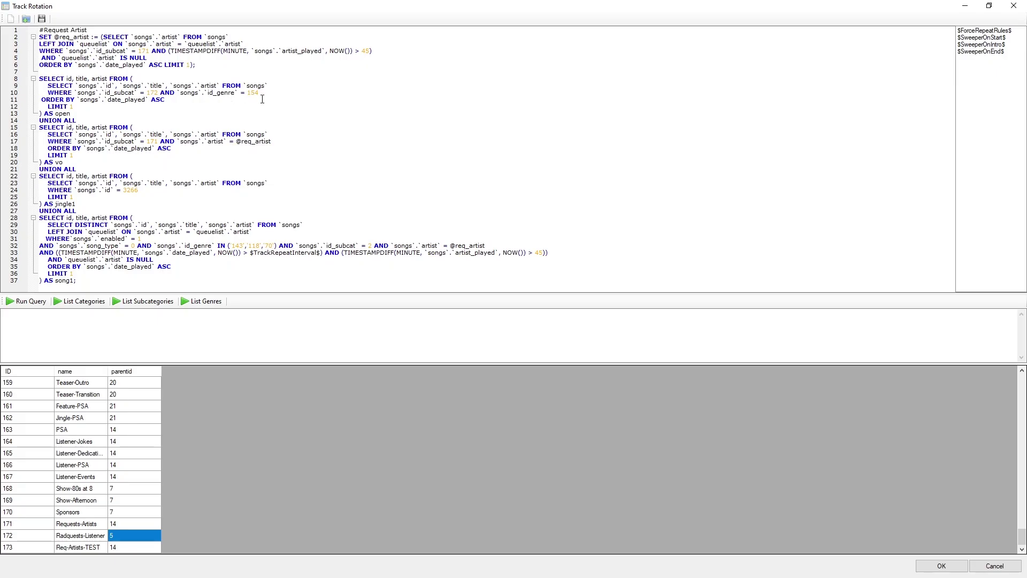
left_click(201, 301)
scroll(25, 482, "down", 10)
left_click(25, 514)
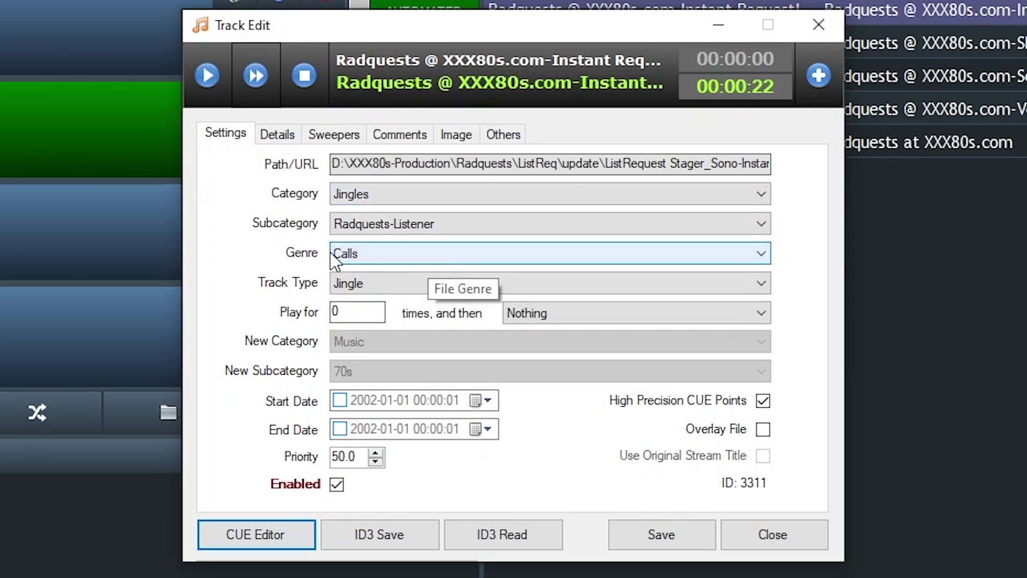
Confirm the stager's genre stays Calls, then open the Radquests at XXX80s.com station ID's track details.
left_click(368, 260)
left_click(368, 259)
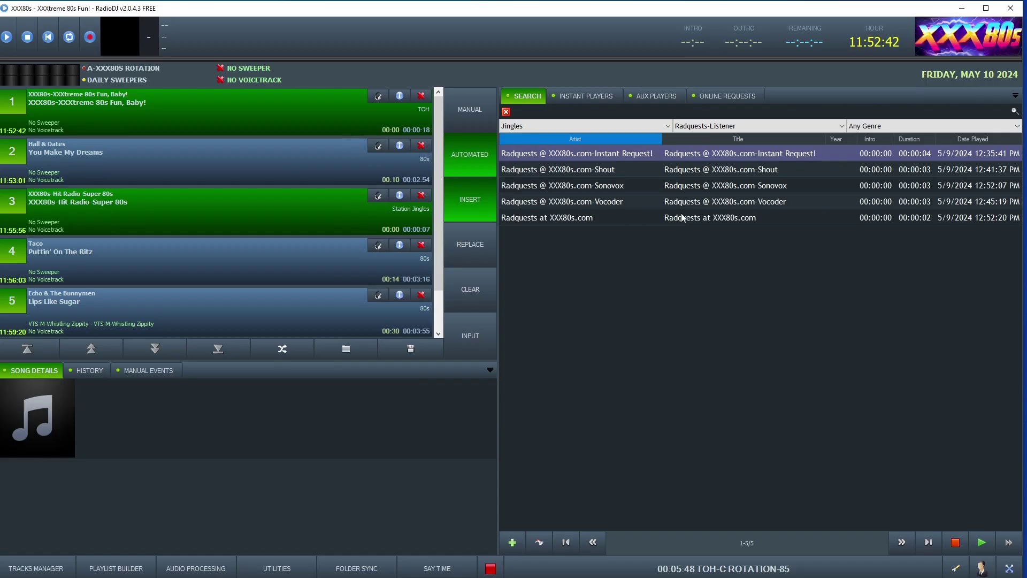
right_click(687, 219)
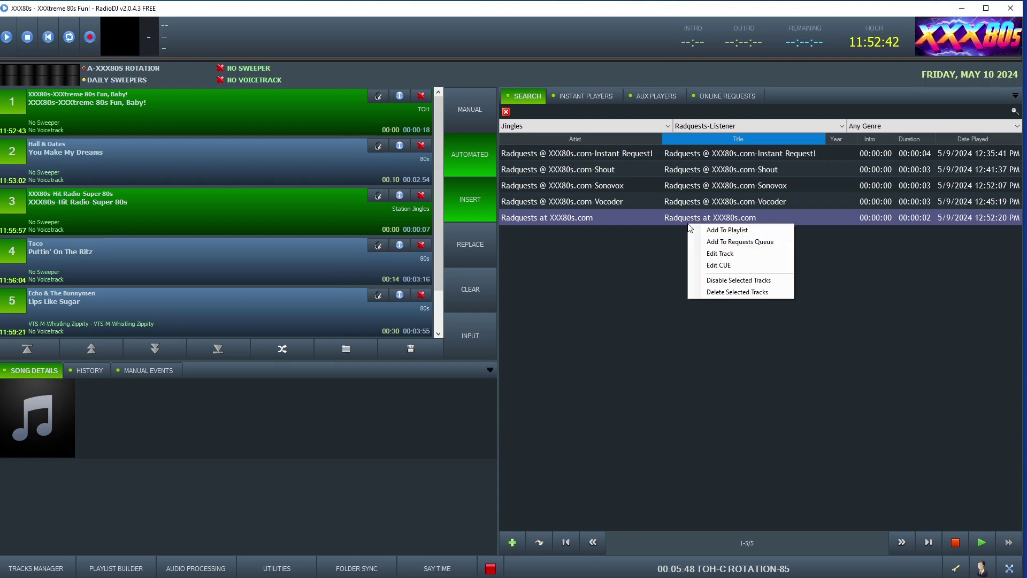
left_click(725, 253)
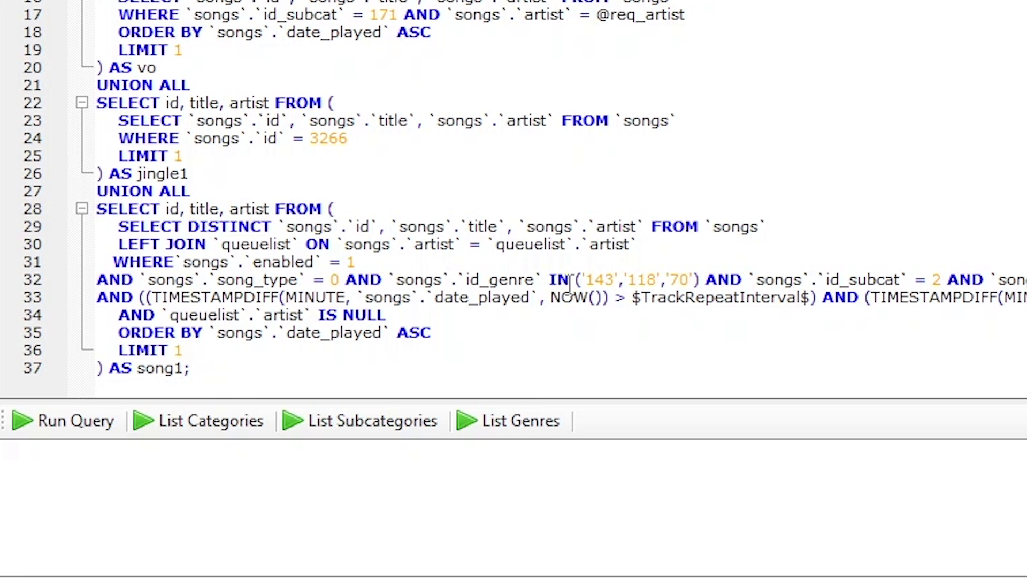
Match line 32's genre IDs 143, 118 and 70 against the genre list: Top 40, Rock, Hip-Hop.
left_click_drag(581, 279, 623, 276)
left_click(505, 421)
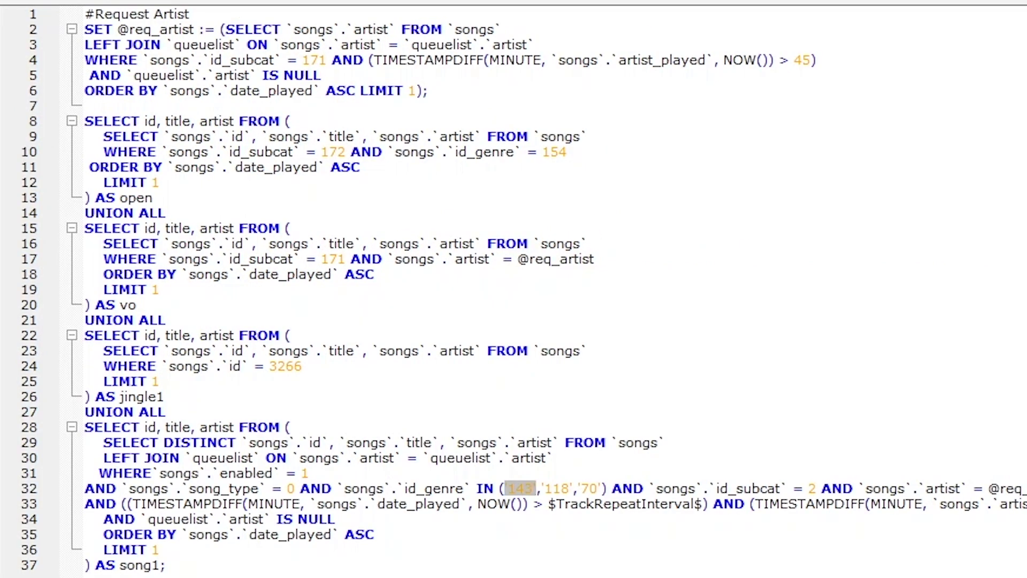
left_click(483, 511)
left_click_drag(337, 153, 329, 152)
left_click_drag(508, 488, 598, 487)
left_click(591, 543)
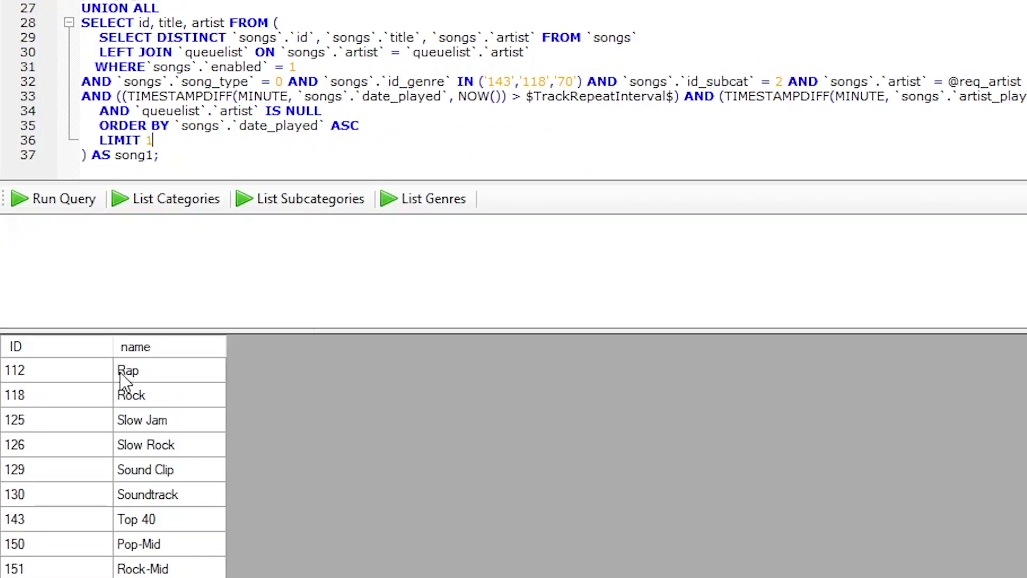
left_click(148, 396)
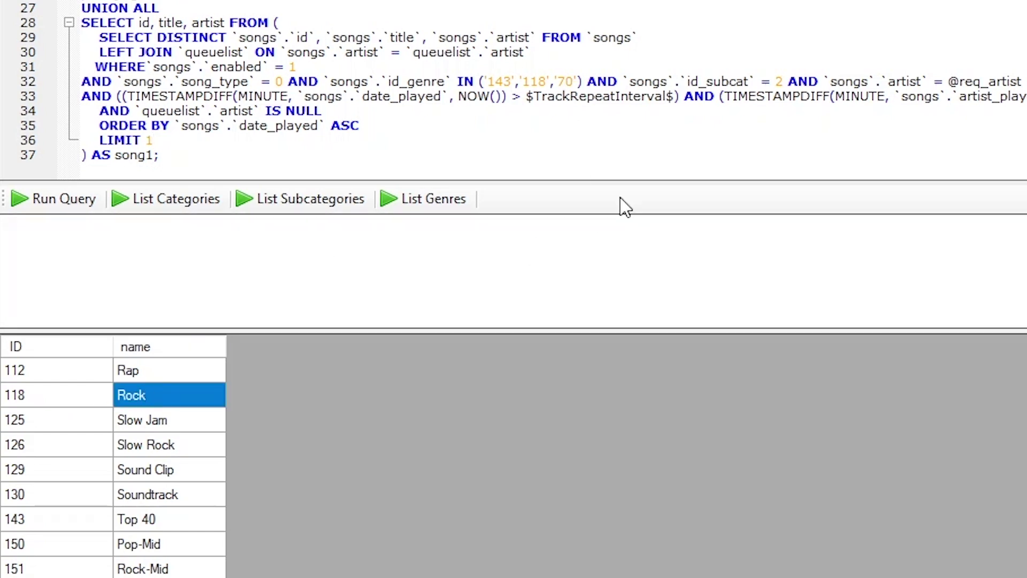
scroll(170, 497, "up", 3)
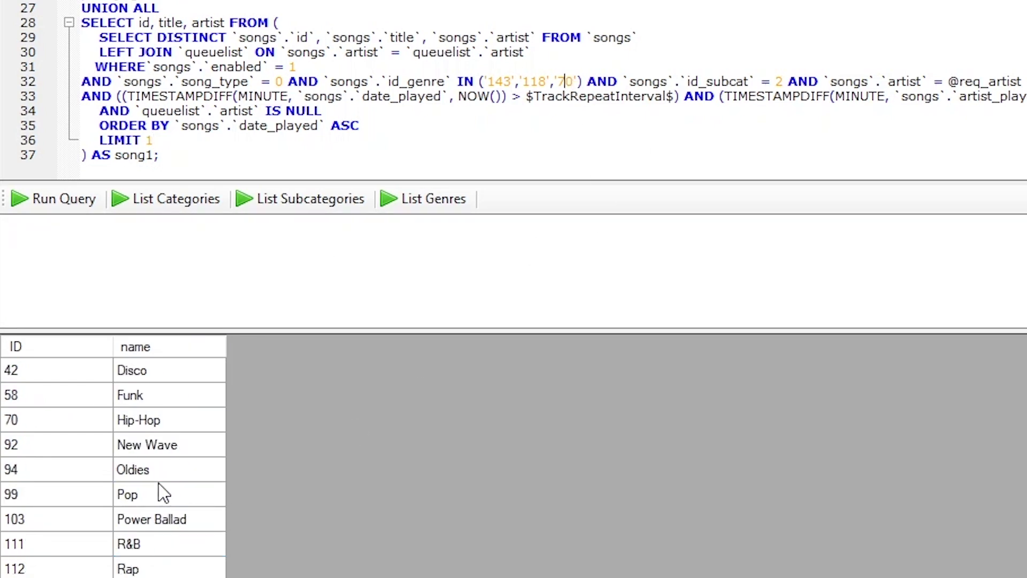
left_click(160, 420)
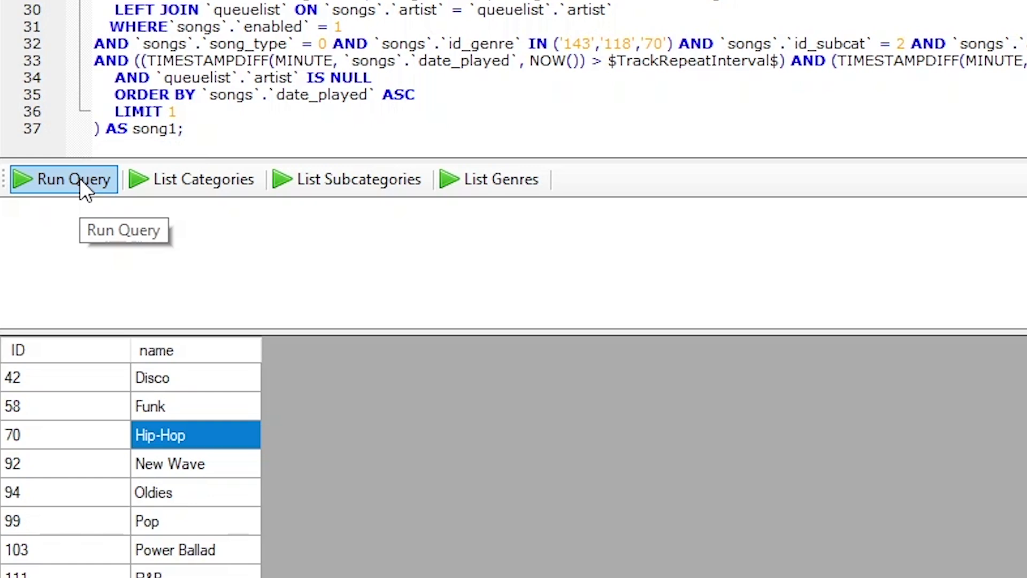
Run the request query and inspect its four rows: stager, request voiceover, station ID, How Will I Know.
left_click(79, 178)
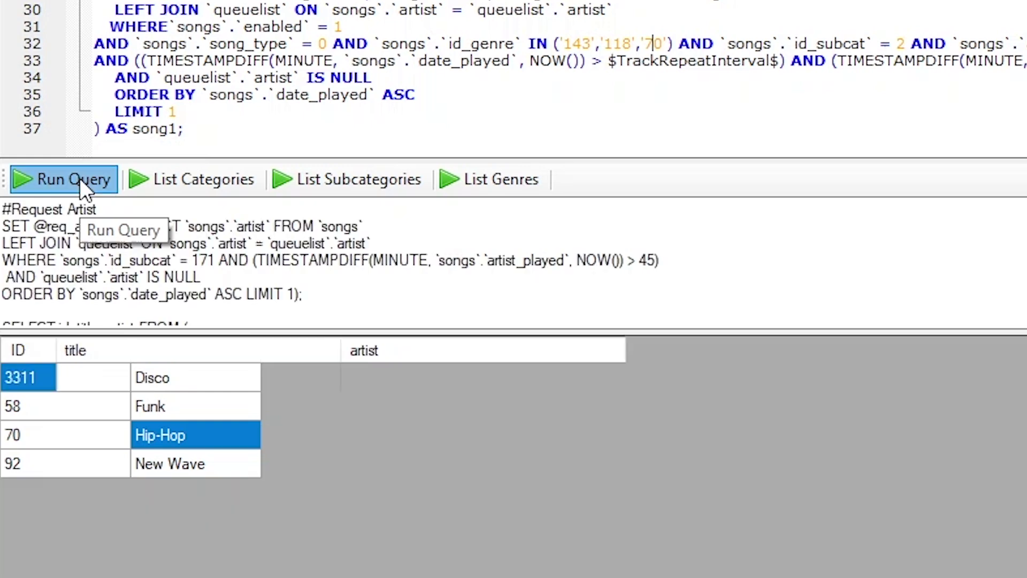
left_click(275, 380)
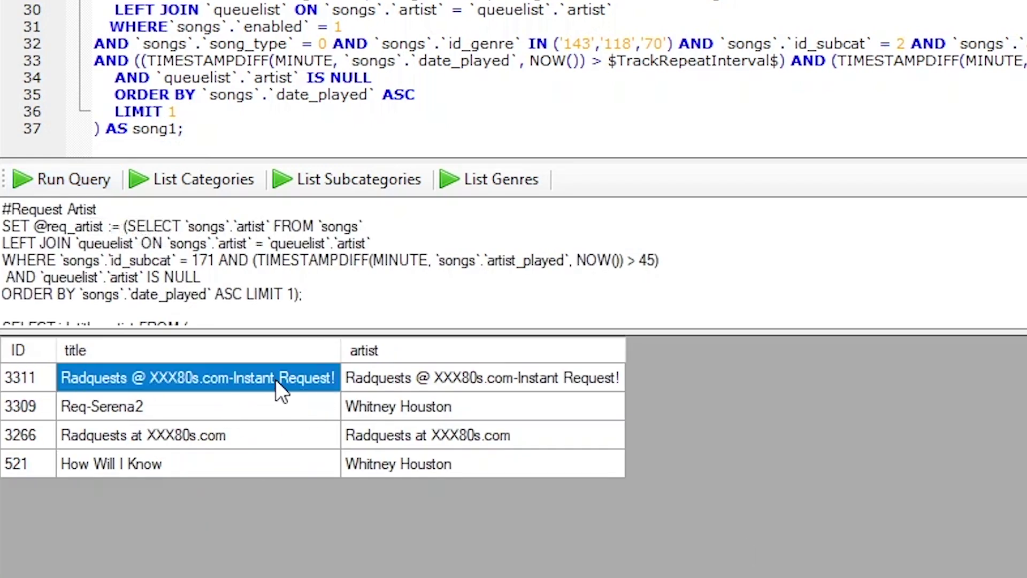
left_click(481, 416)
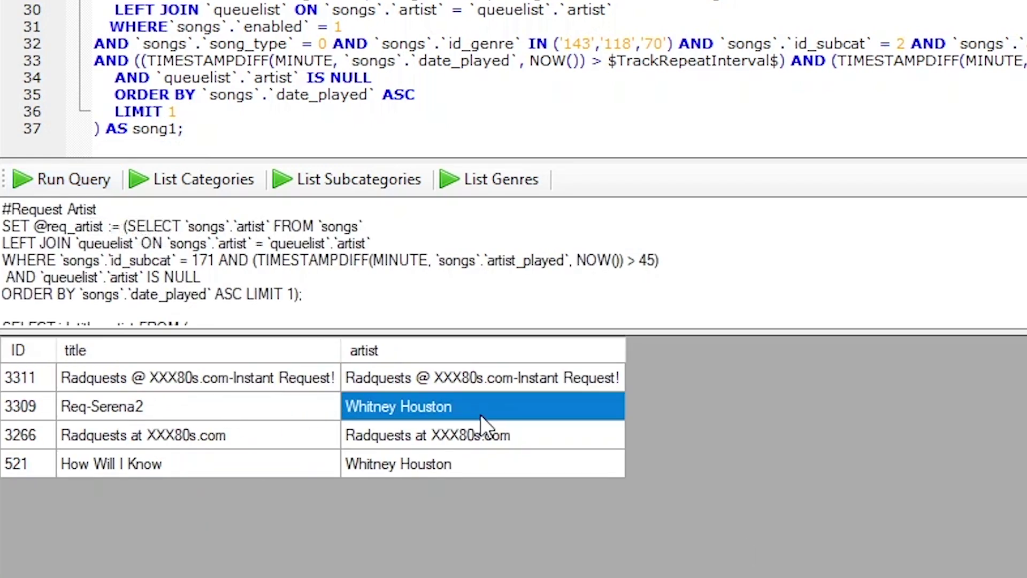
left_click(551, 439)
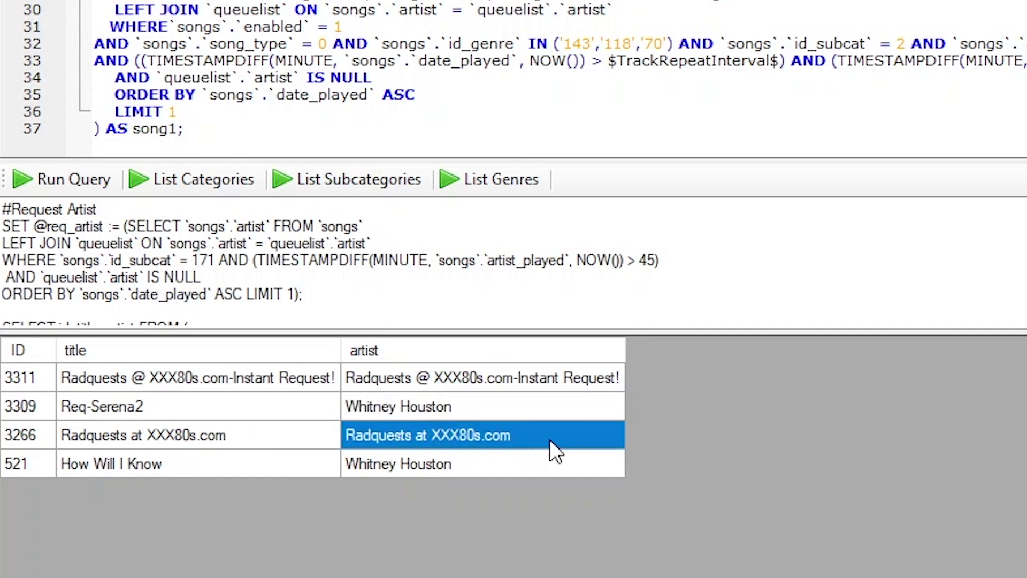
left_click(449, 462)
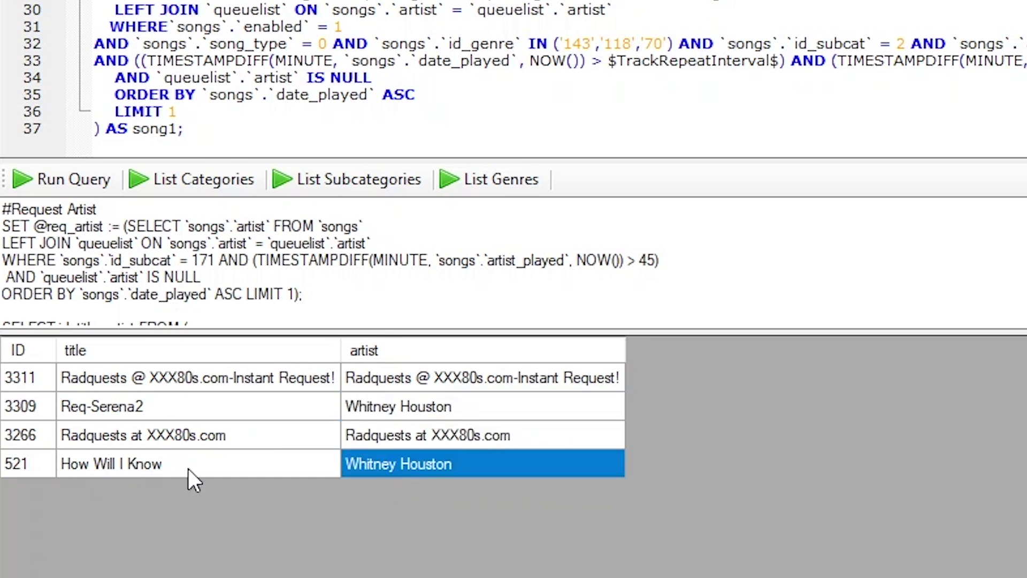
left_click(189, 469)
left_click(382, 464)
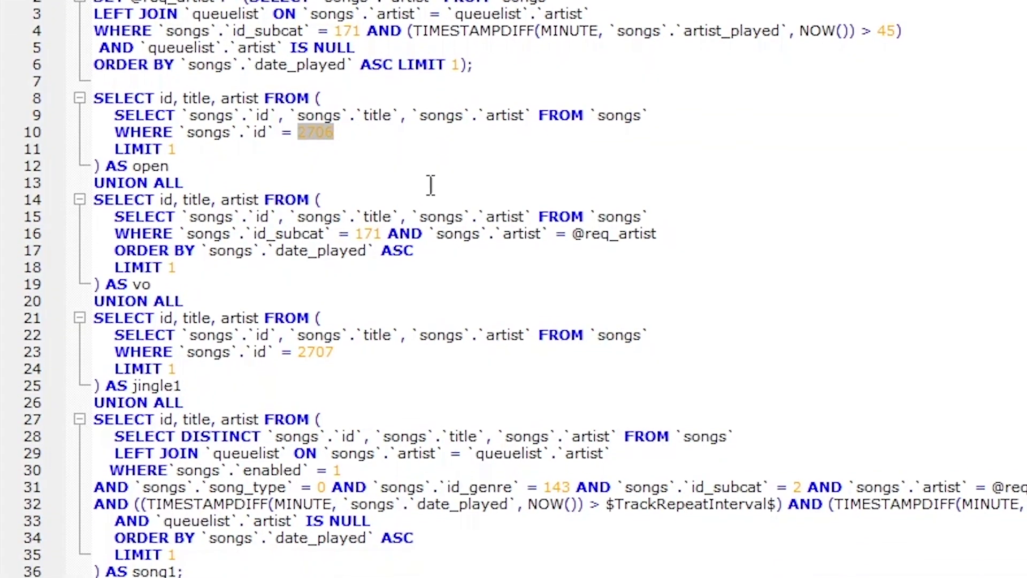
left_click(436, 265)
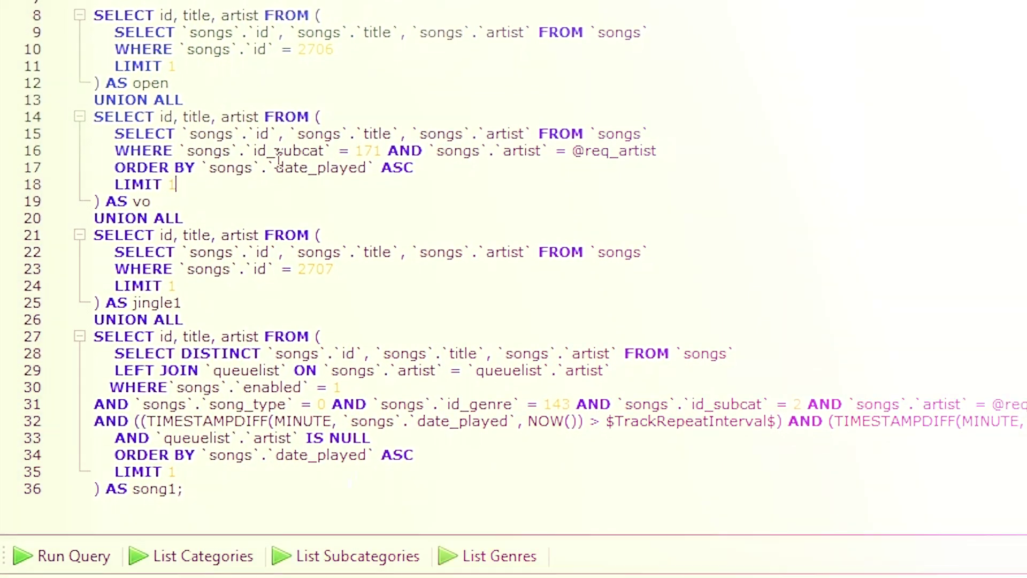